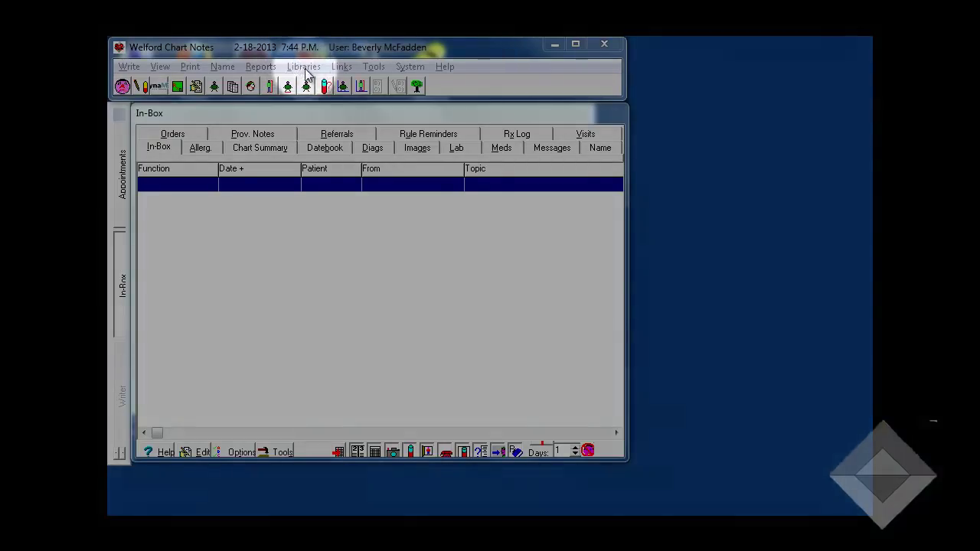
# Step: Open the Template Wordlists library and review the entries of the GRADE wordlist
pyautogui.click(304, 69)
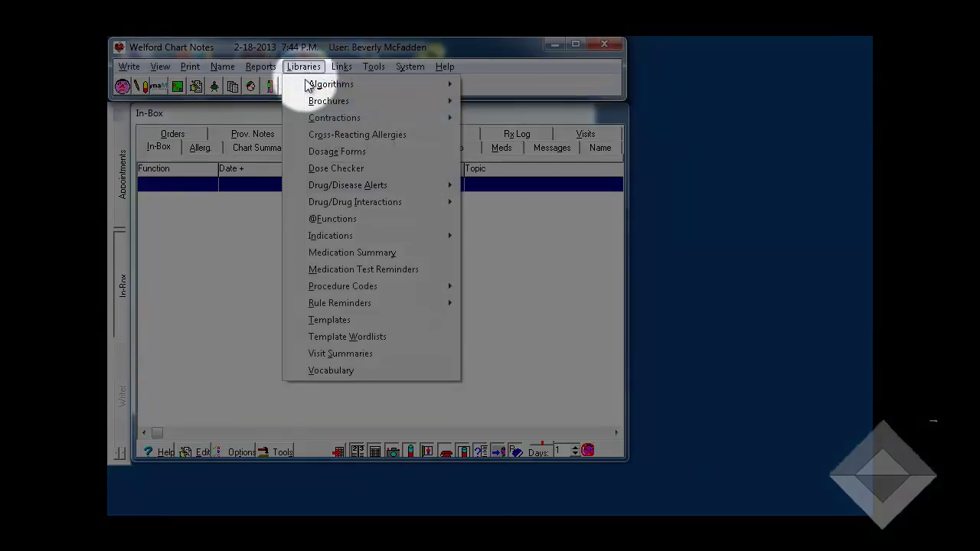
pyautogui.click(371, 336)
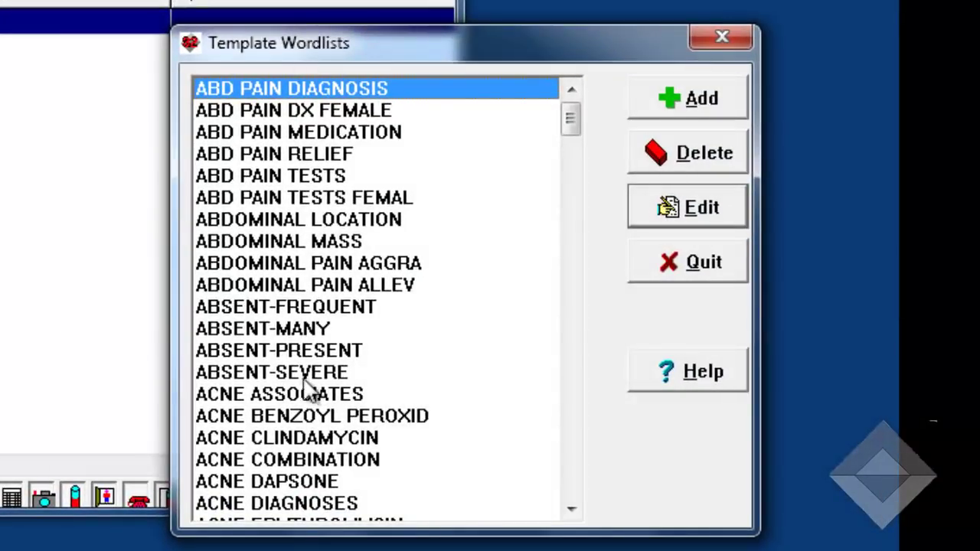
pyautogui.click(303, 375)
pyautogui.write('gr')
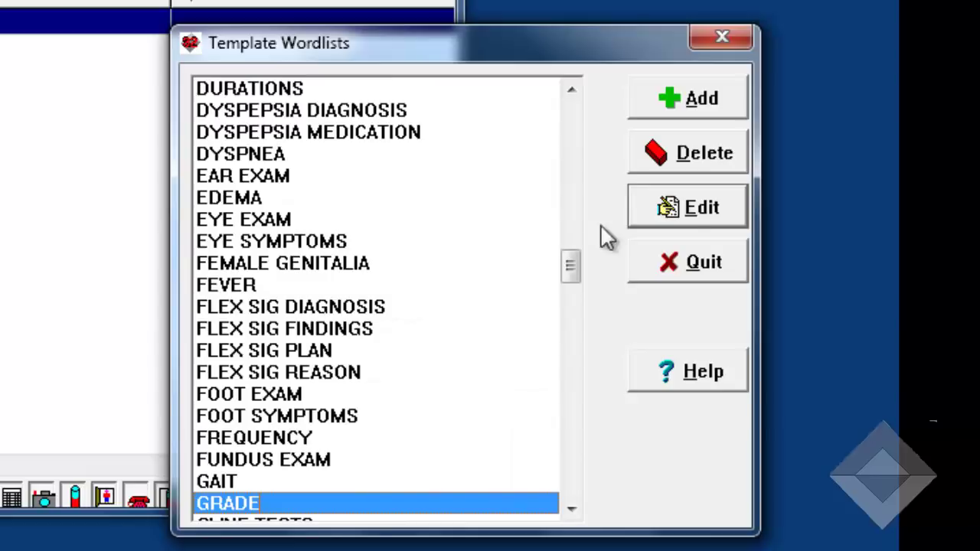
pyautogui.click(692, 208)
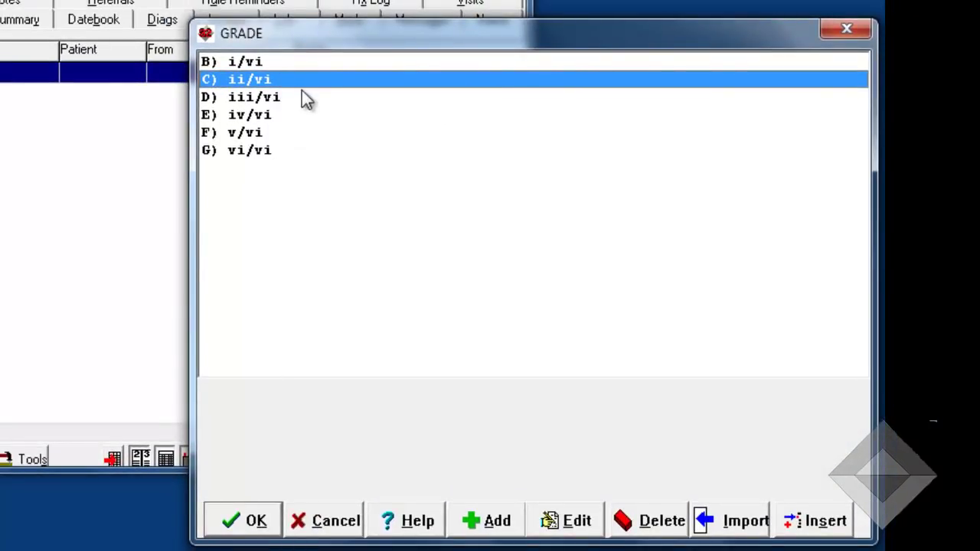
pyautogui.click(253, 524)
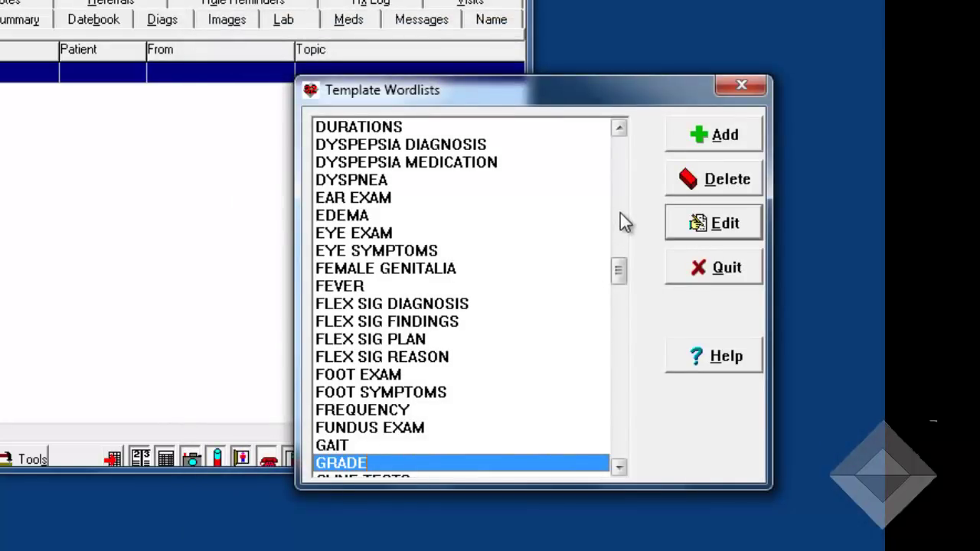
# Step: Find the CYCLE wordlist and review its entries
pyautogui.click(379, 253)
pyautogui.write('cy')
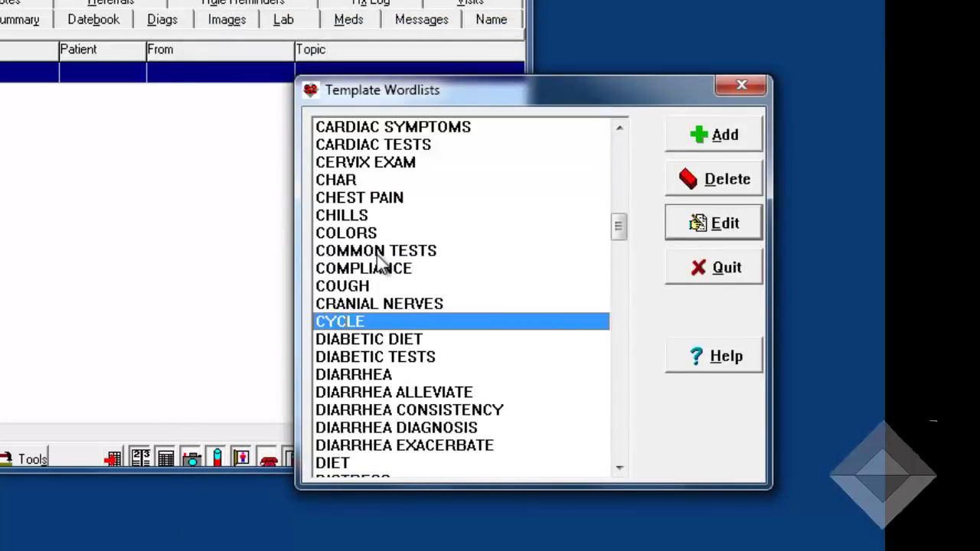
pyautogui.click(725, 226)
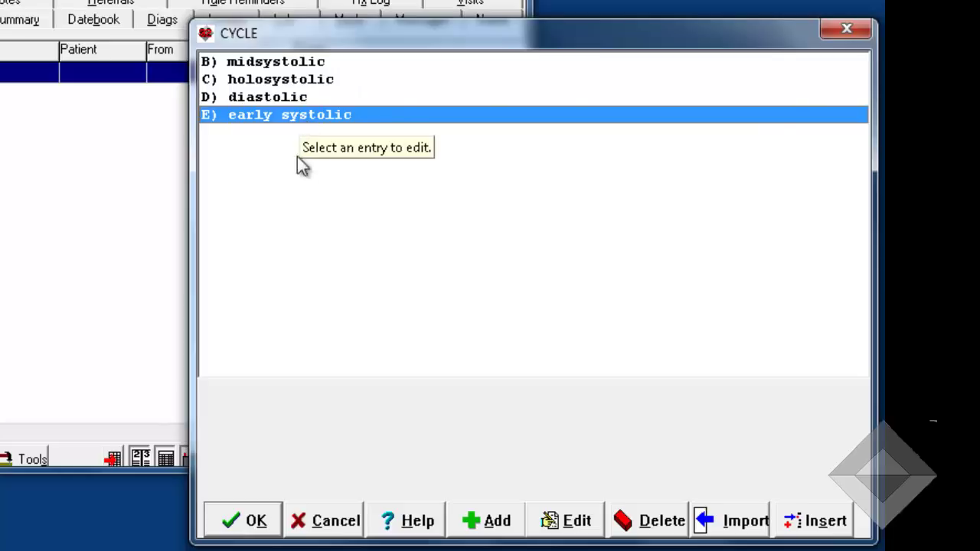
pyautogui.click(301, 63)
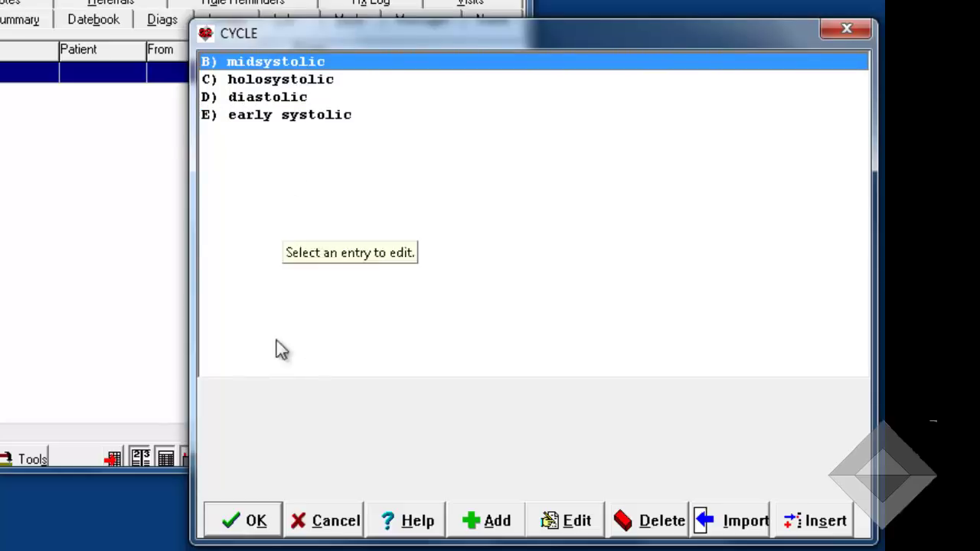
pyautogui.click(257, 523)
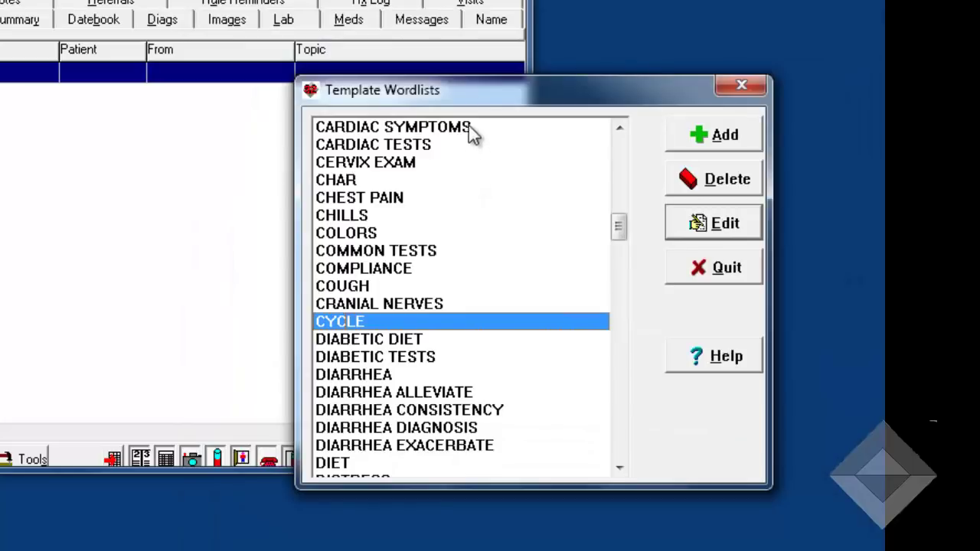
# Step: Review the entries of the CHAR and LOC wordlists
pyautogui.doubleClick(337, 179)
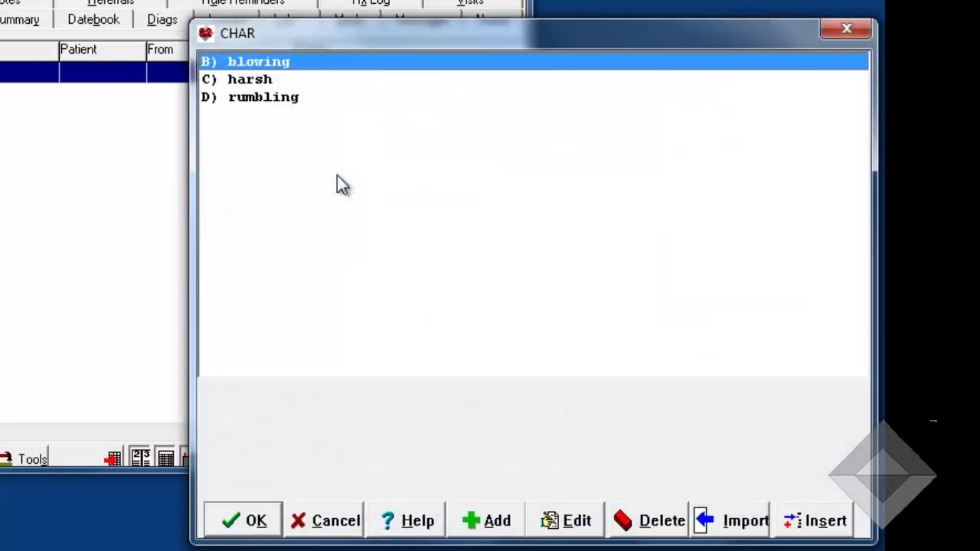
pyautogui.click(255, 523)
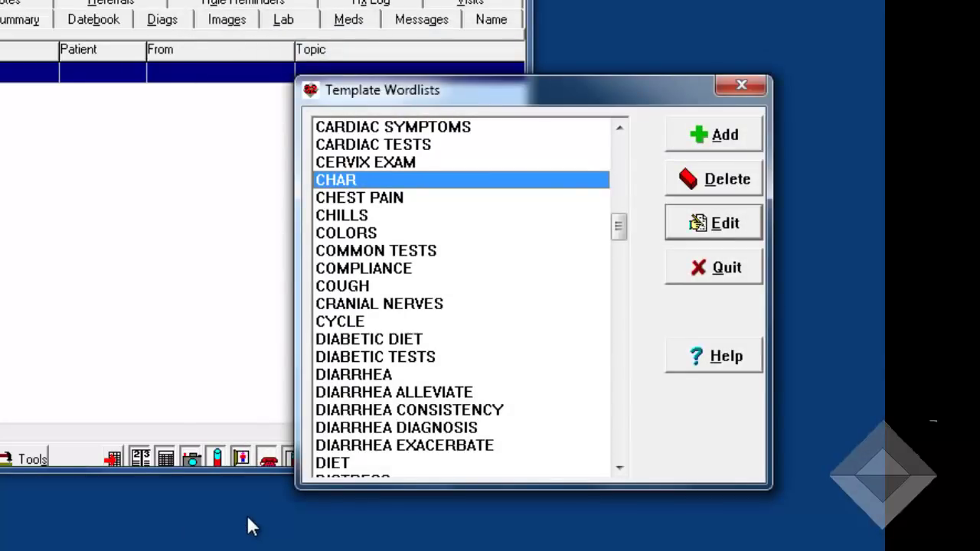
pyautogui.press('l')
pyautogui.press('o')
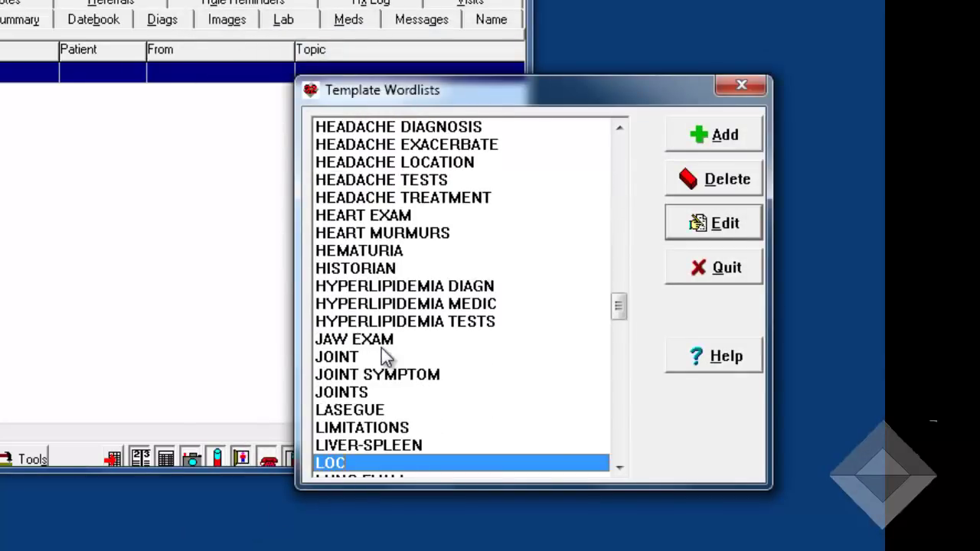
pyautogui.doubleClick(470, 467)
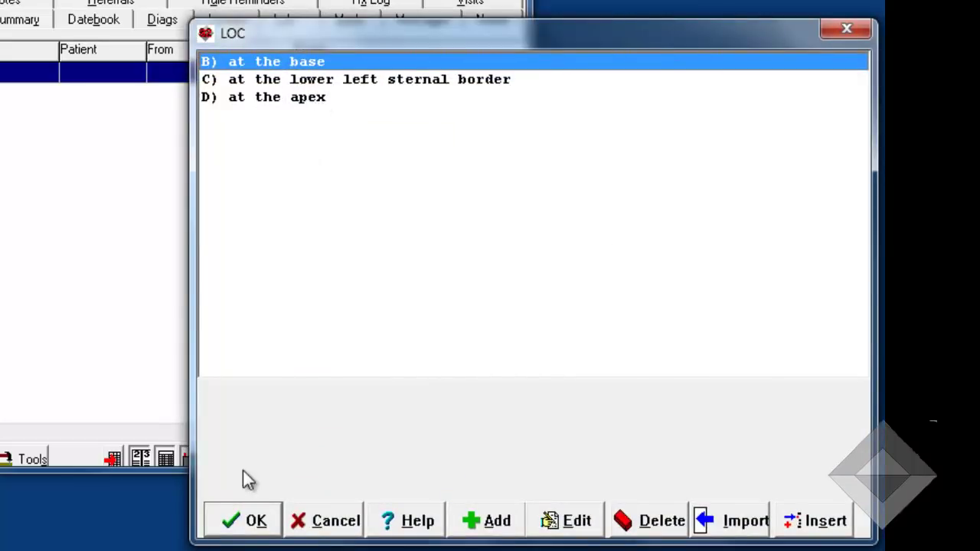
pyautogui.click(243, 522)
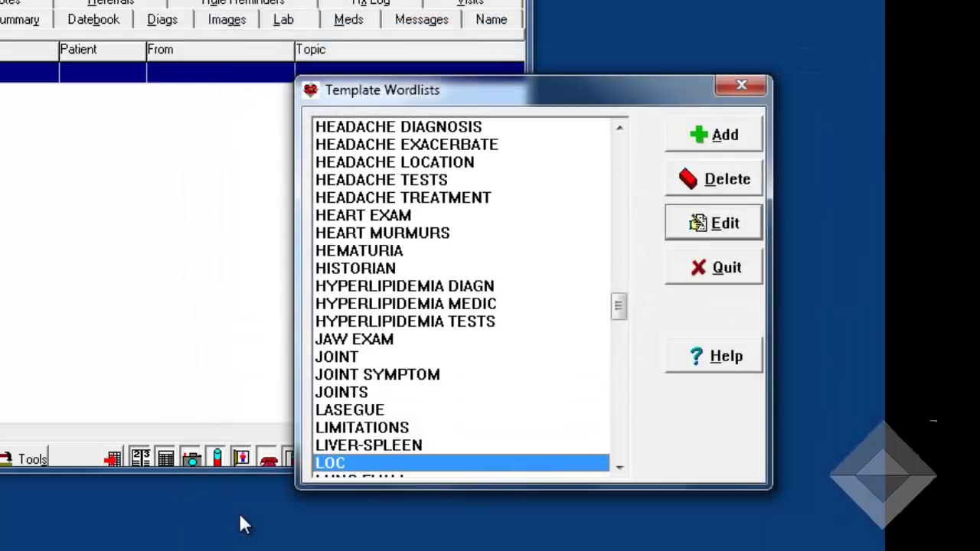
# Step: Find the RAD wordlist and review its entries
pyautogui.click(365, 322)
pyautogui.write('rad')
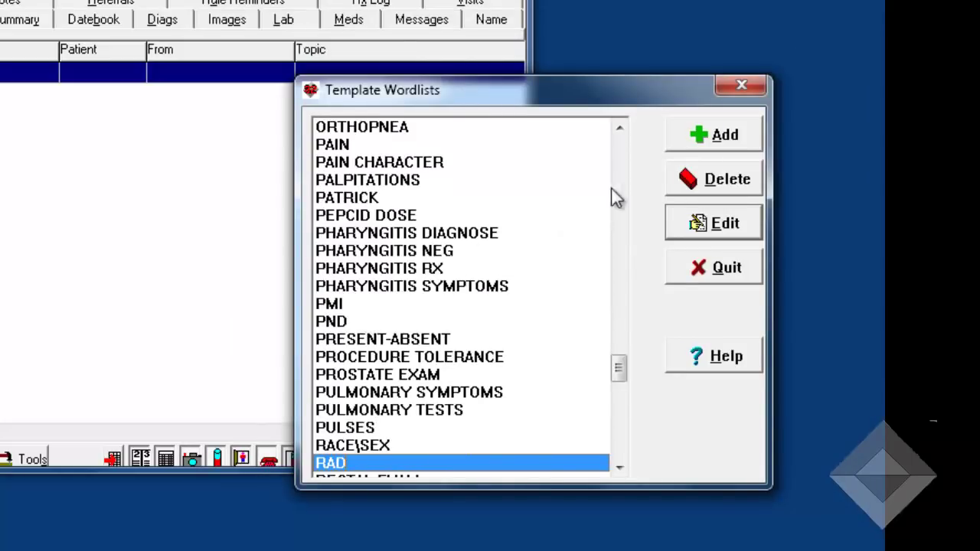
pyautogui.click(693, 219)
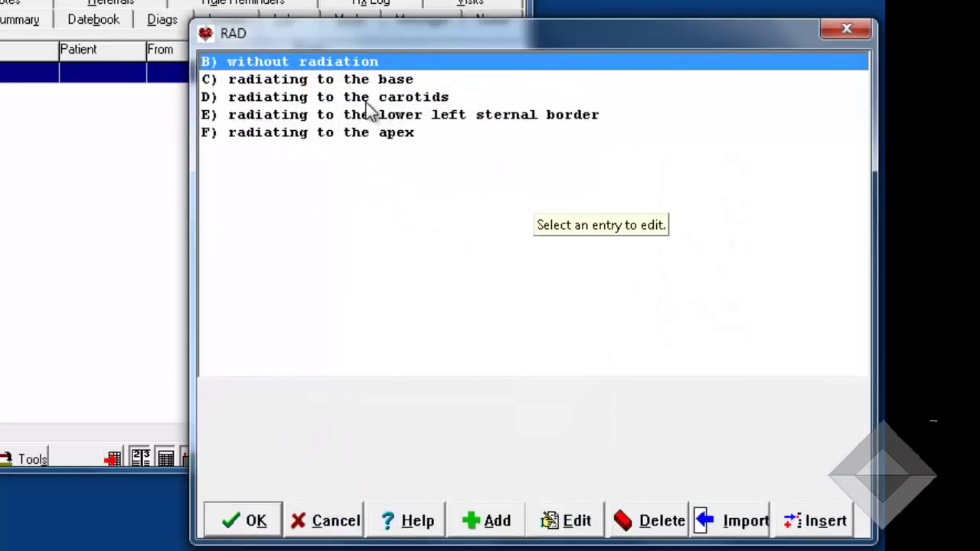
pyautogui.click(236, 523)
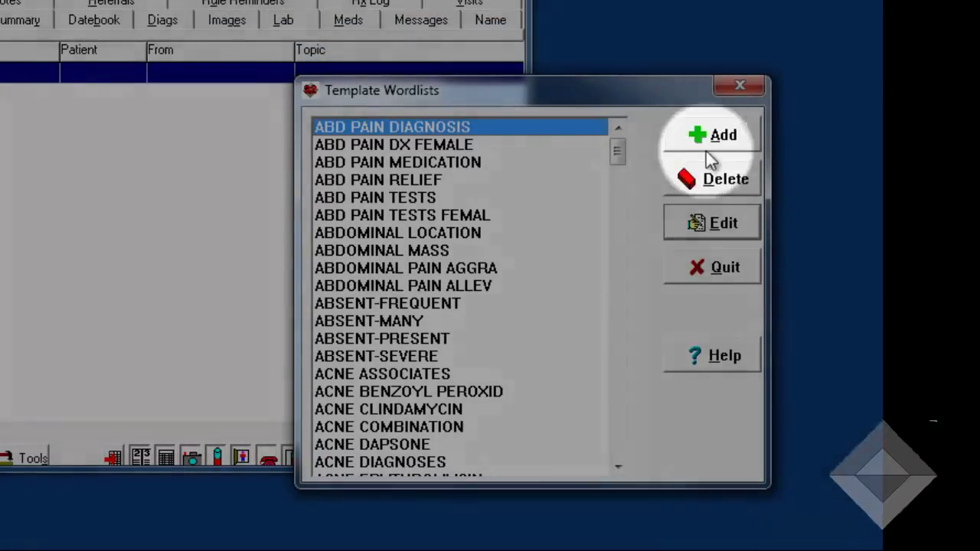
# Step: Create a new template wordlist titled MURMUR
pyautogui.click(712, 140)
pyautogui.write('MURM')
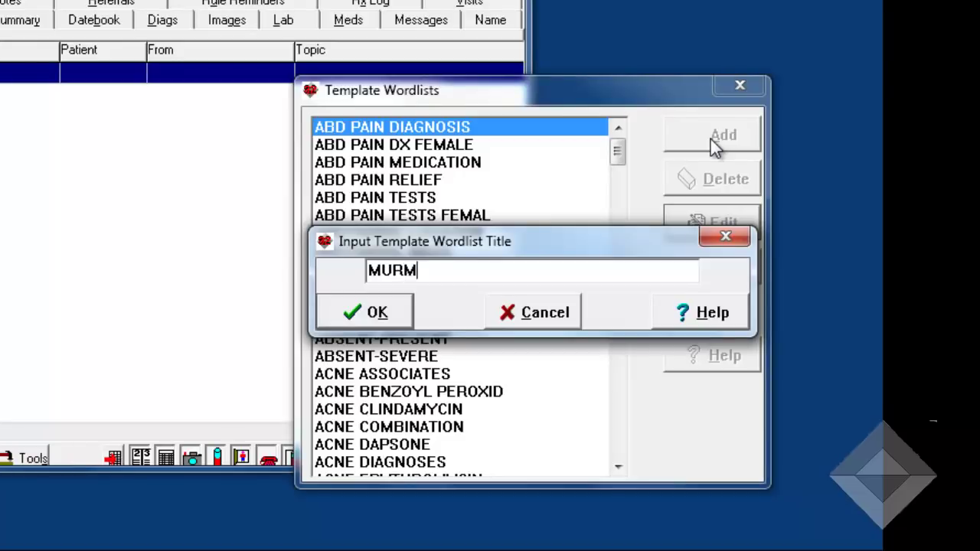
pyautogui.write('UR')
pyautogui.click(402, 310)
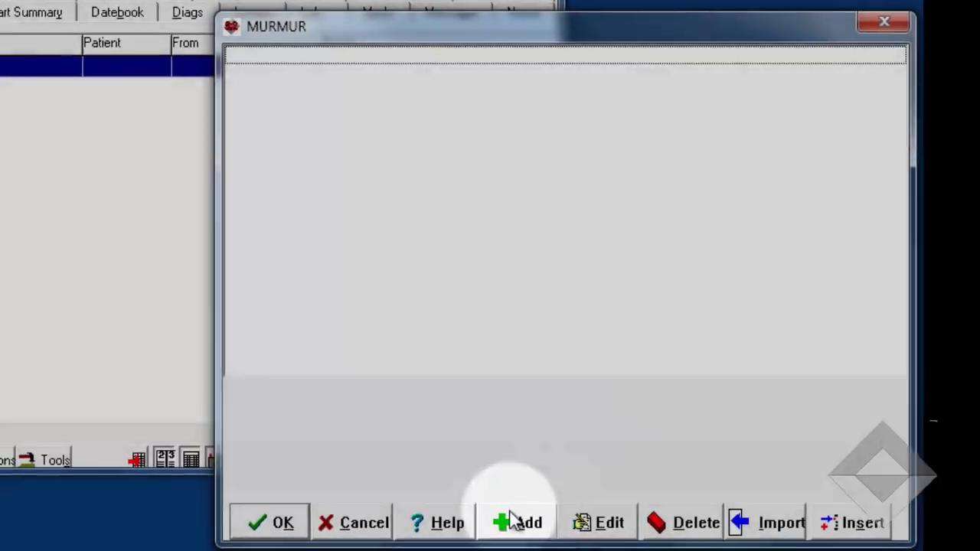
# Step: Add the entry "no murmur" to the MURMUR wordlist
pyautogui.click(483, 517)
pyautogui.write('no')
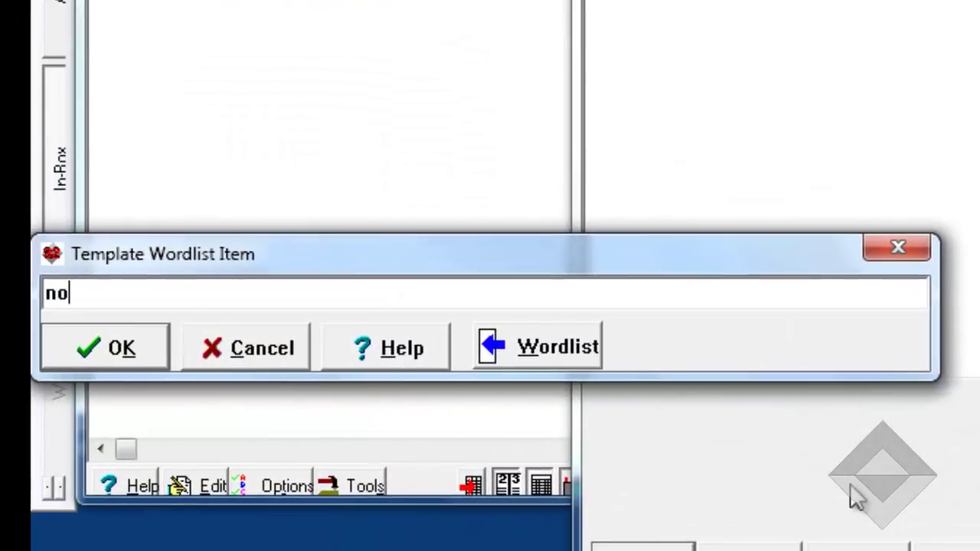
pyautogui.write(' murmur')
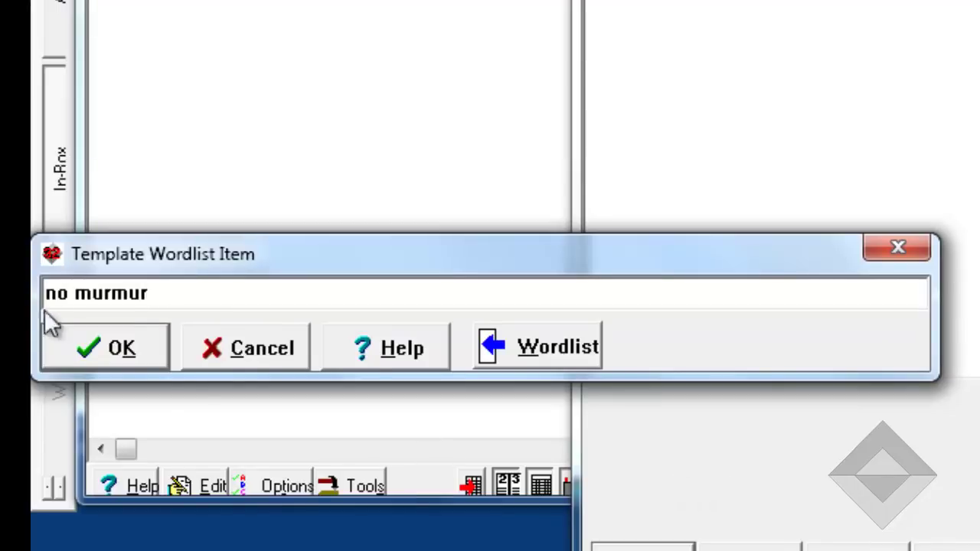
pyautogui.click(107, 348)
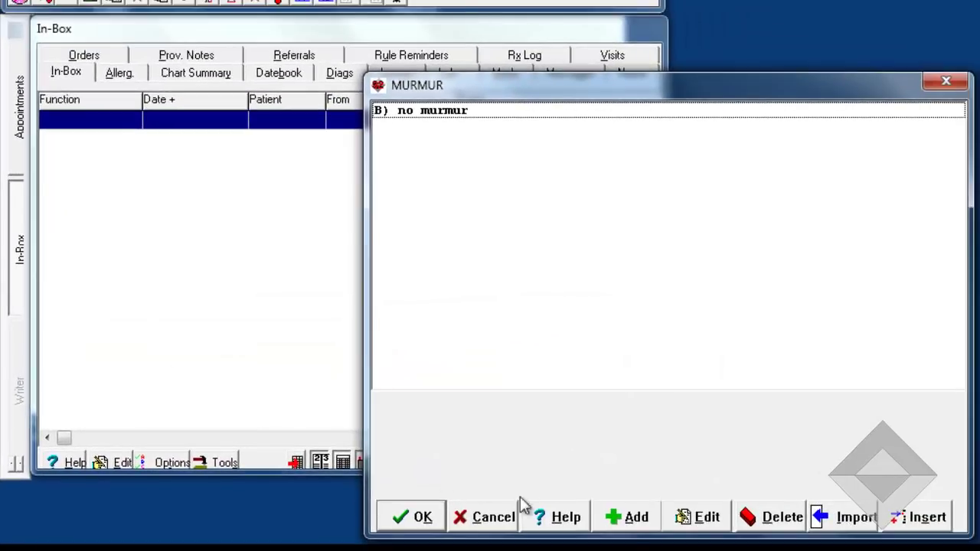
# Step: Start a second MURMUR entry with the text "grade" followed by an inserted reference to the GRADE wordlist
pyautogui.click(632, 517)
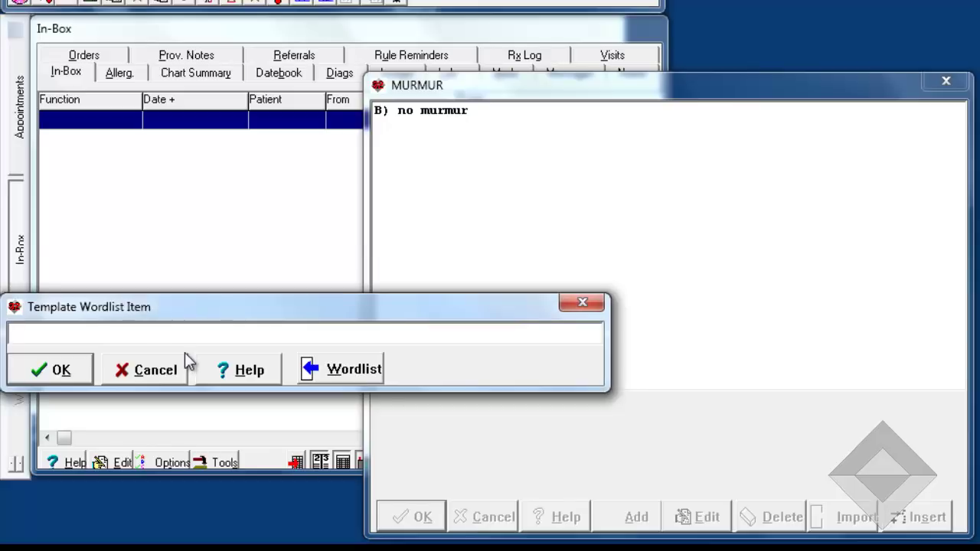
pyautogui.write('grade')
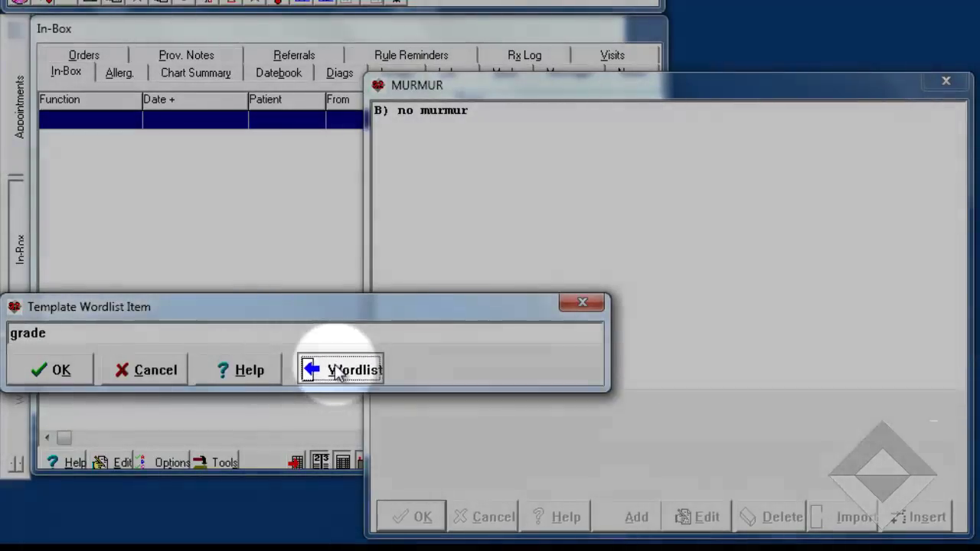
pyautogui.click(336, 371)
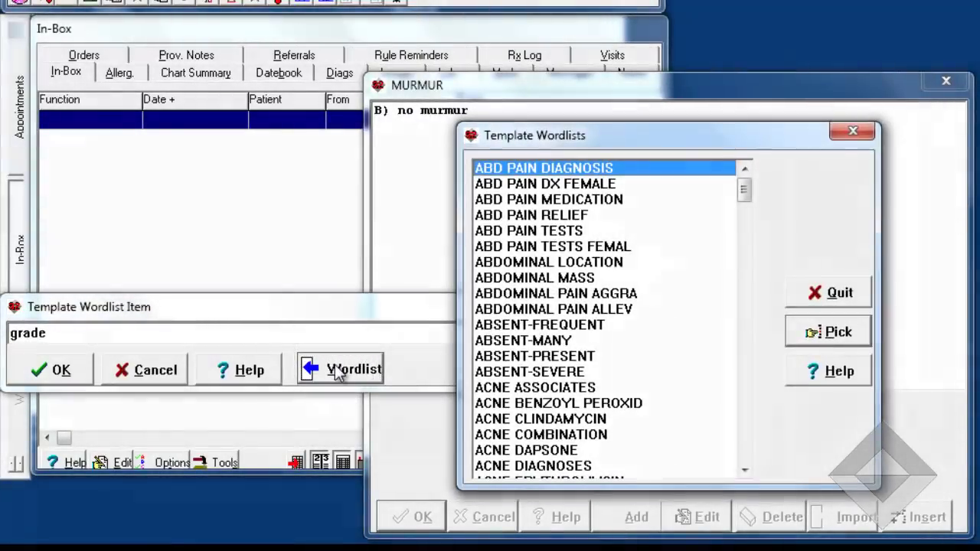
pyautogui.click(490, 348)
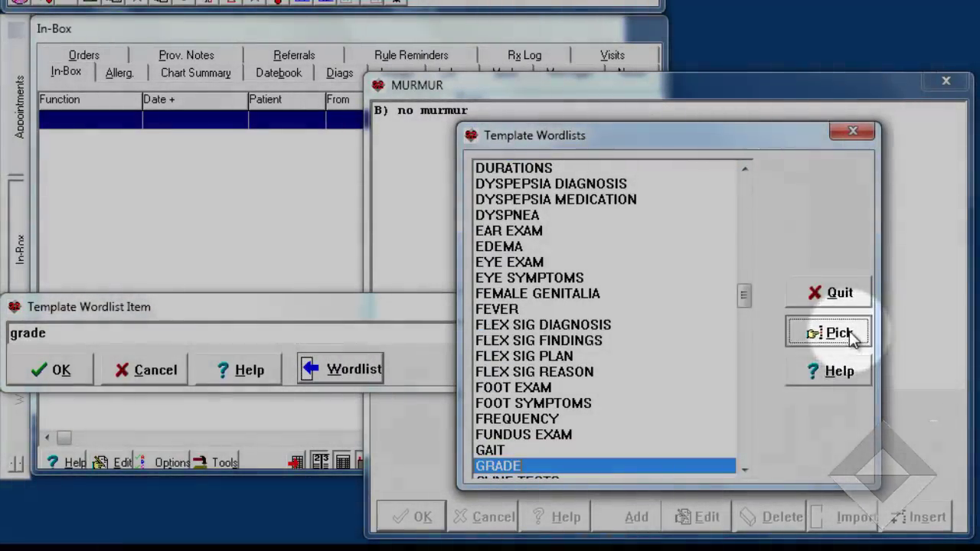
pyautogui.click(838, 333)
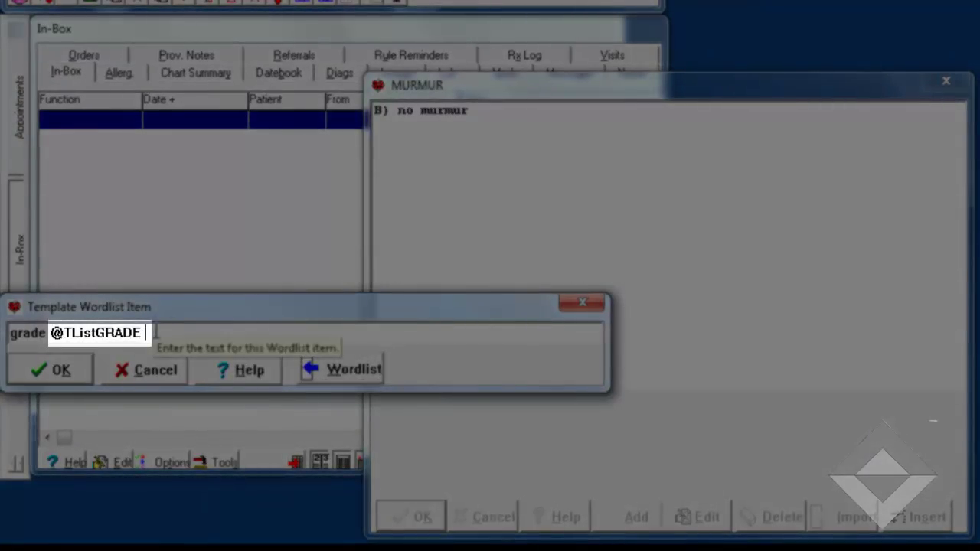
pyautogui.write('@TListCY')
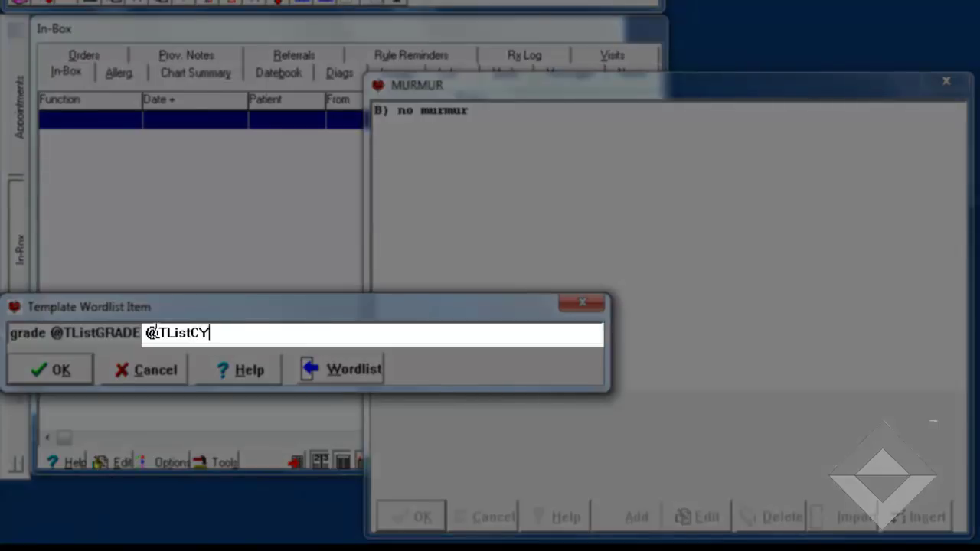
pyautogui.write('CLE @TList')
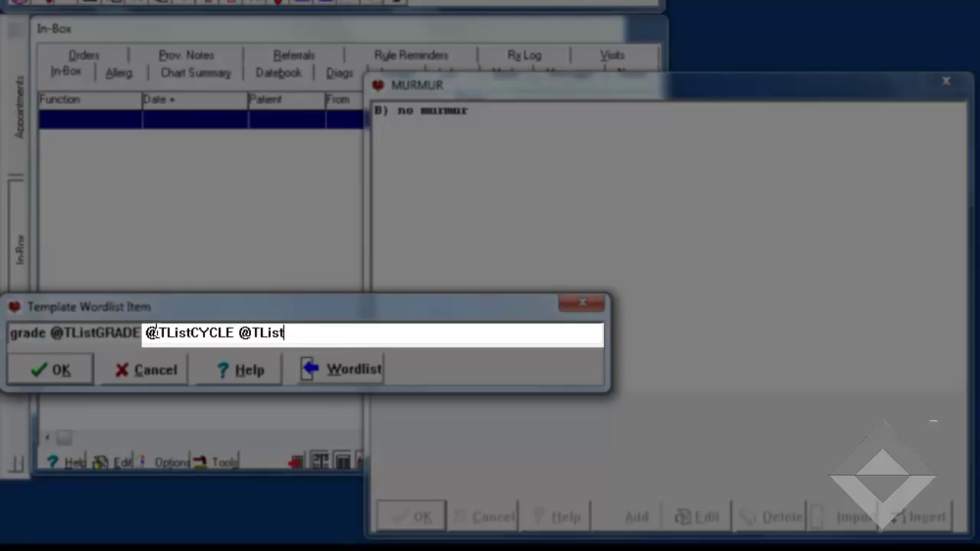
pyautogui.write('CHAR @')
pyautogui.write('murm')
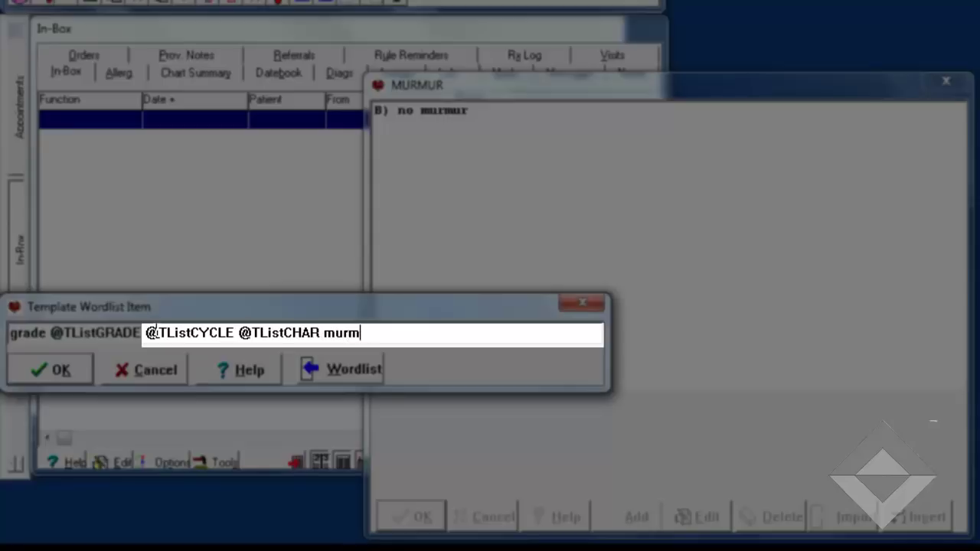
pyautogui.write('ur @TLISTLOC')
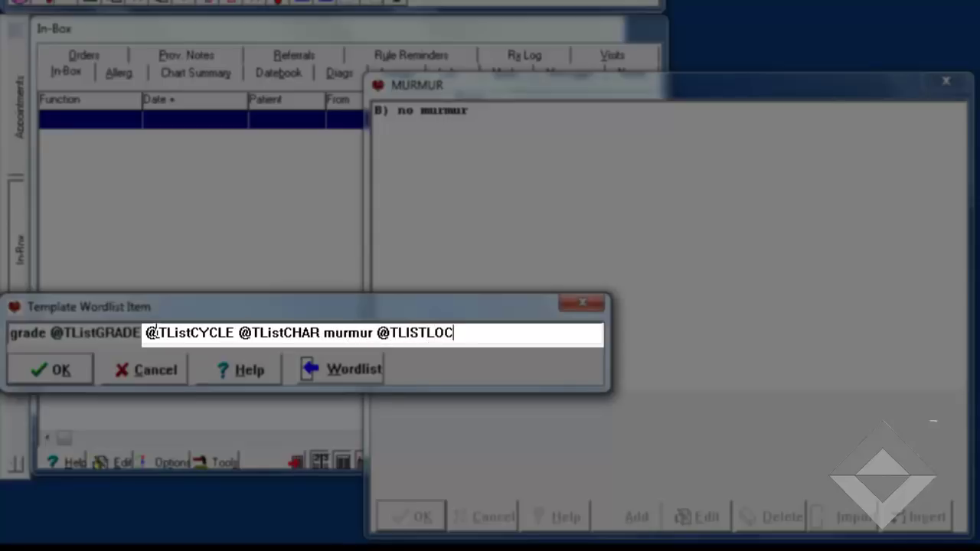
pyautogui.write(' @TLIST')
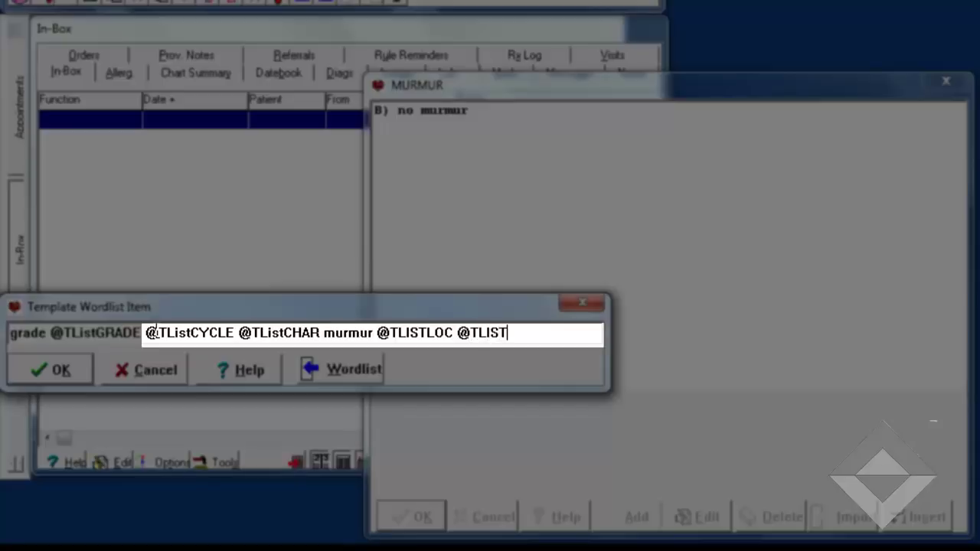
pyautogui.write('RAD')
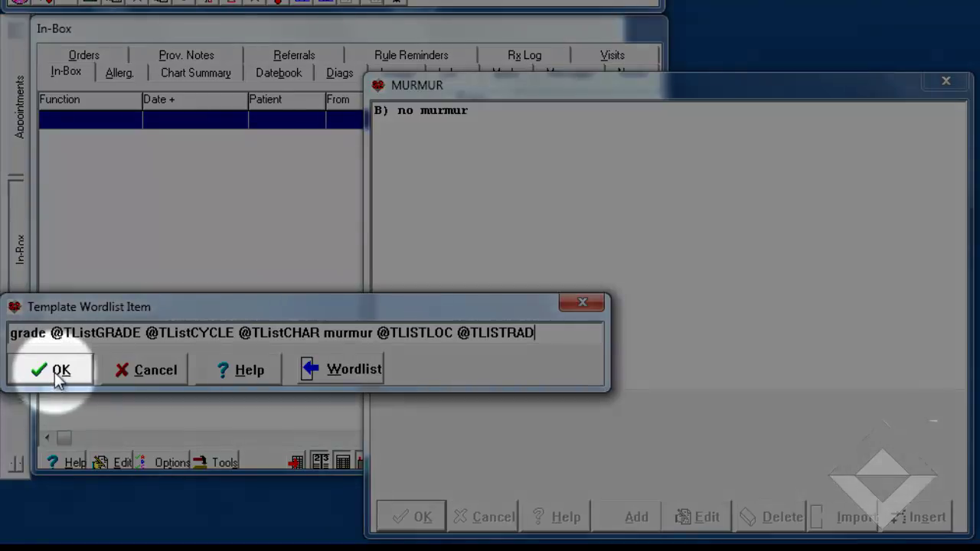
pyautogui.click(57, 373)
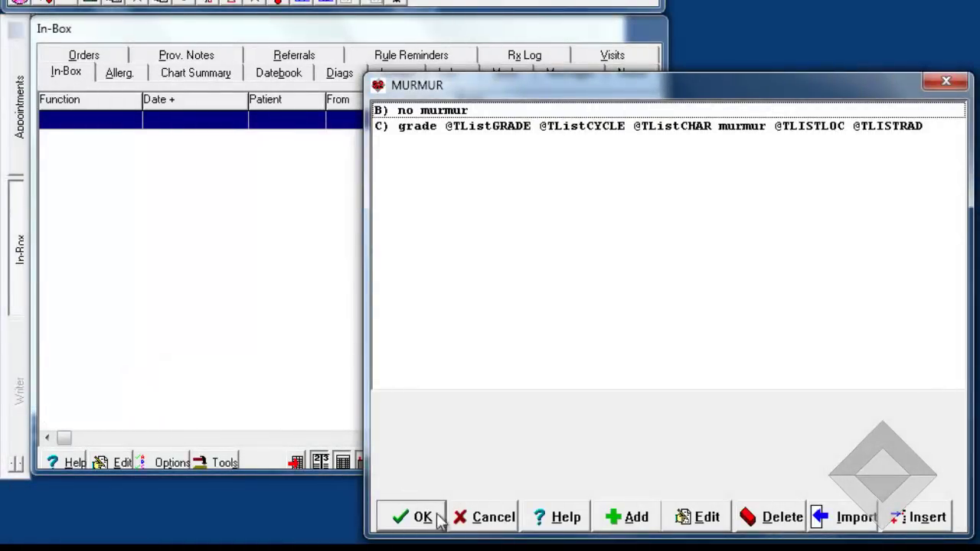
# Step: Add the entry "grade ii/vi midsystolic blowing murmur at the base without radiation", and save the MURMUR wordlist with "no murmur" selected as default
pyautogui.click(613, 519)
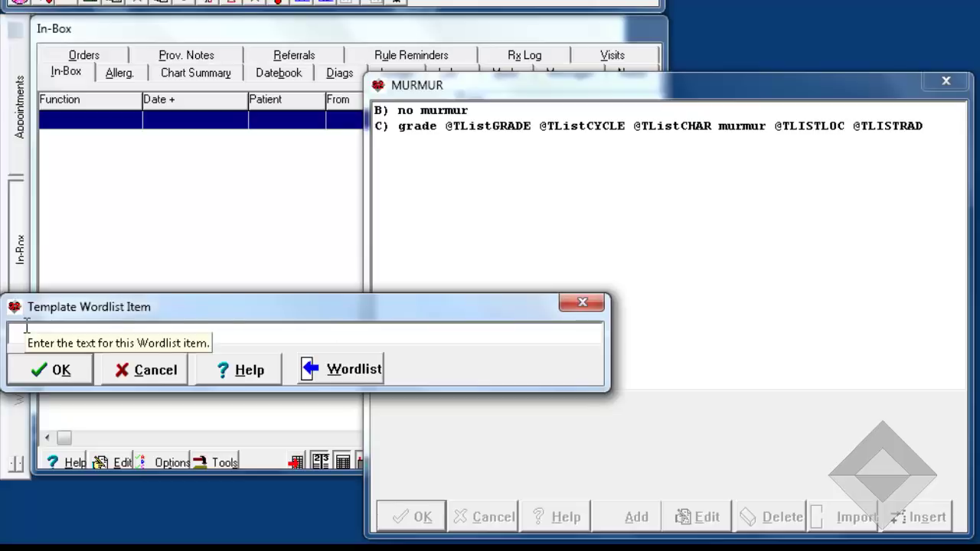
pyautogui.write('grade ')
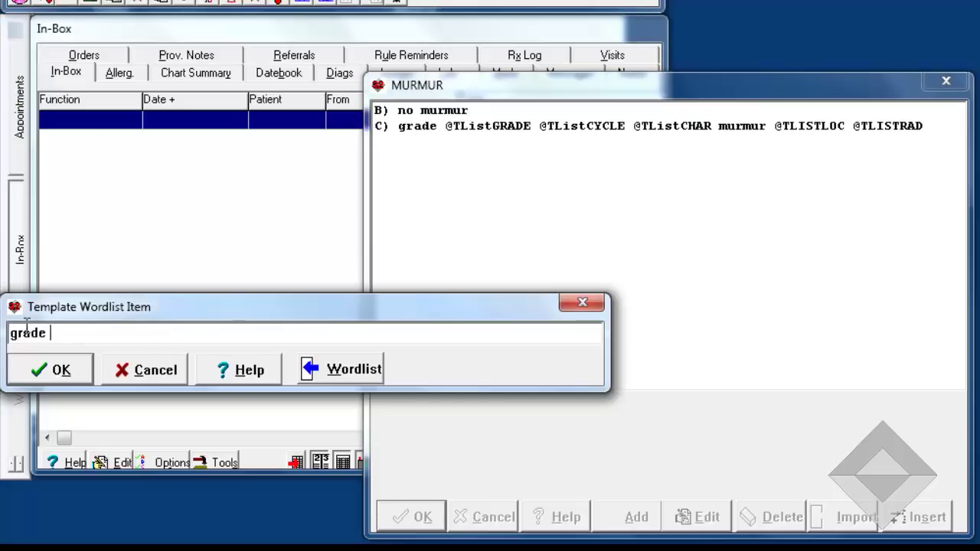
pyautogui.write('ii/vi mids')
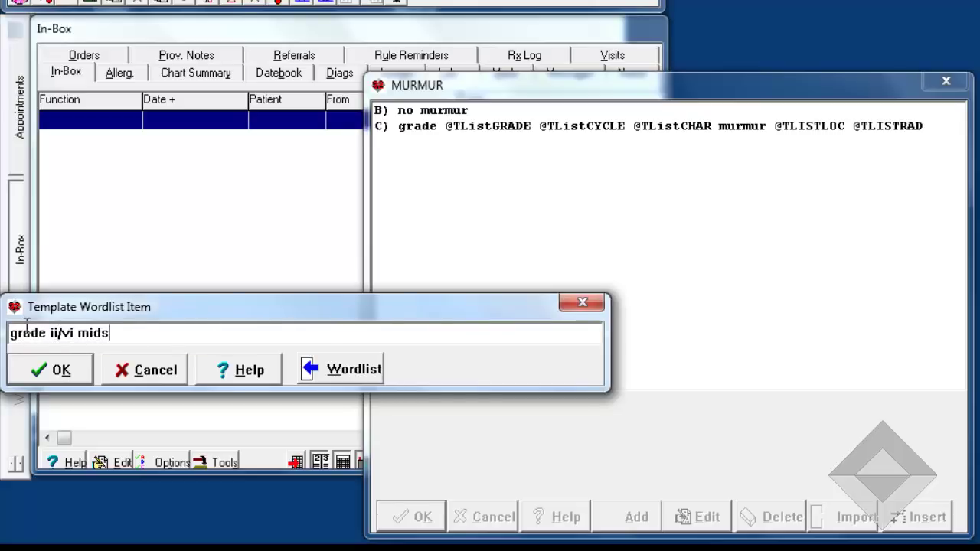
pyautogui.write('ystolic blowing')
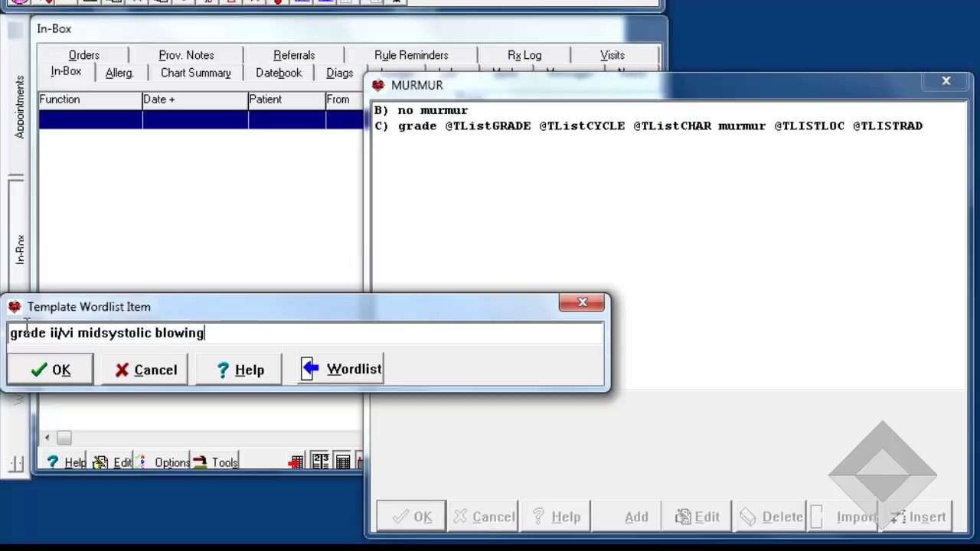
pyautogui.write(' murmur at the base')
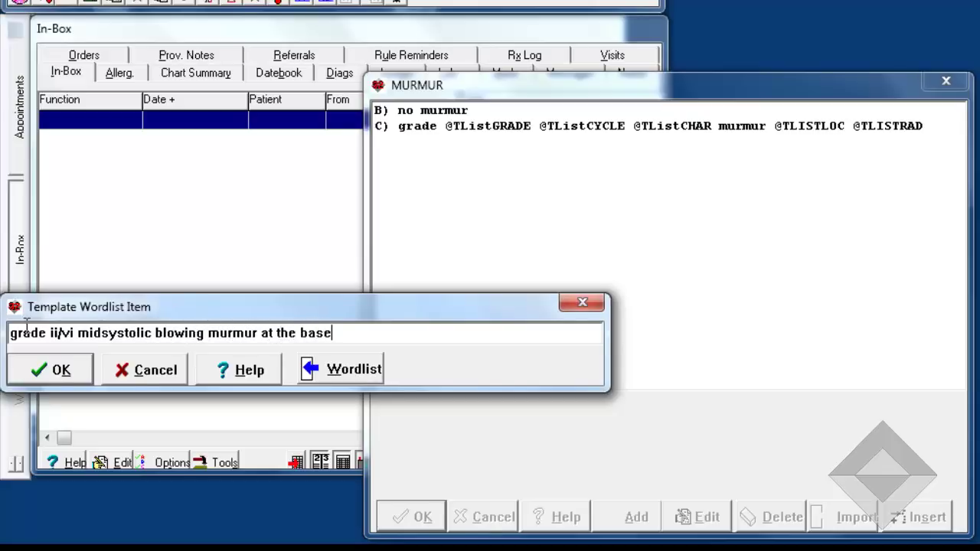
pyautogui.write(' wo')
pyautogui.write('ithout radiation')
pyautogui.press('Return')
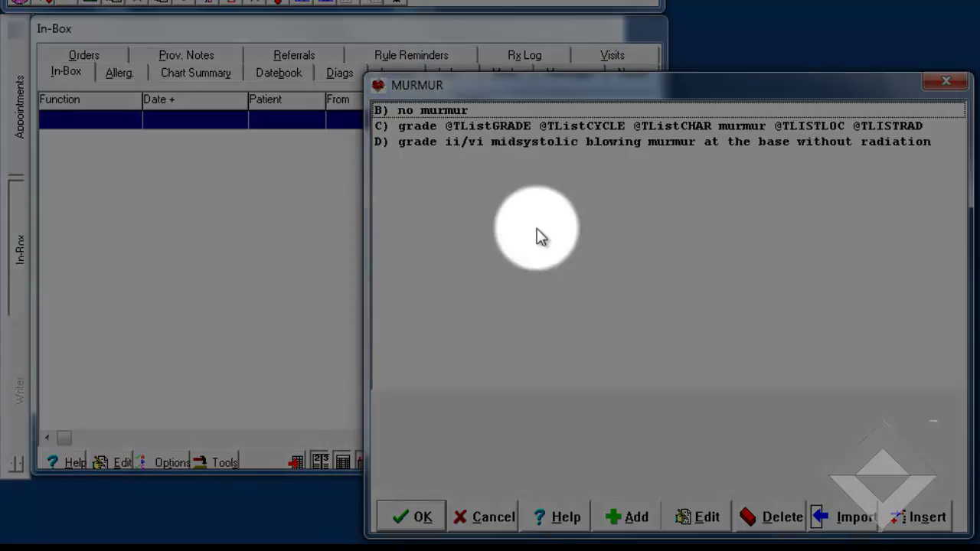
pyautogui.click(476, 110)
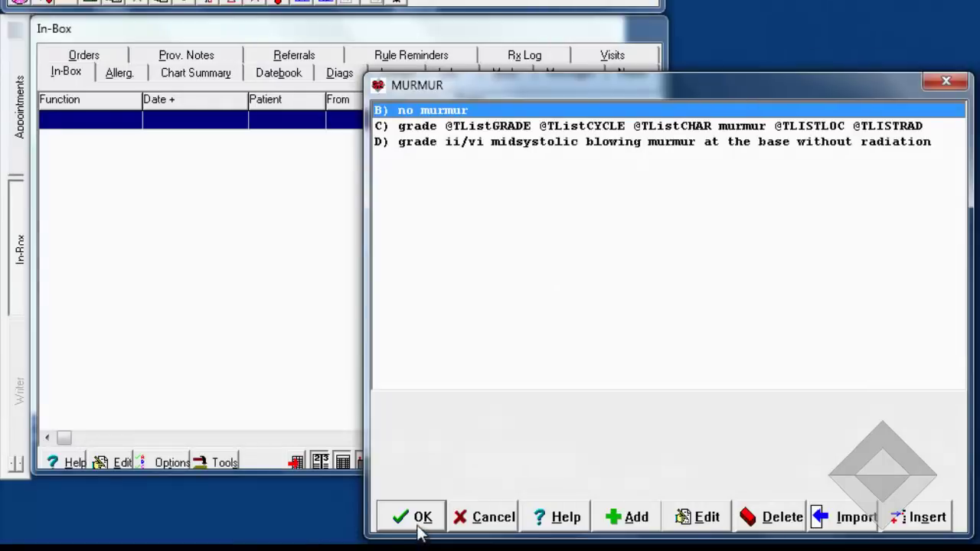
pyautogui.click(411, 519)
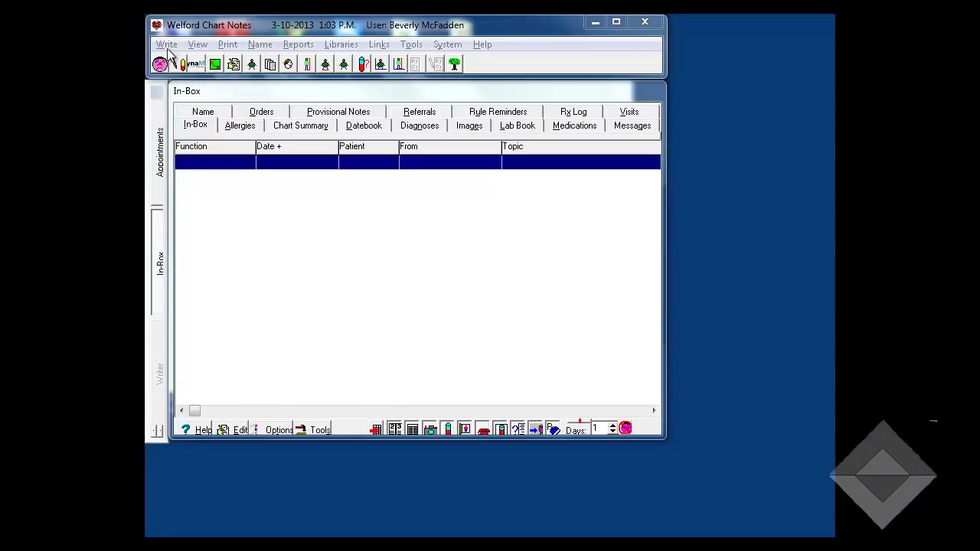
# Step: Start a new note for the preselected patient using the Cardiac template
pyautogui.click(167, 45)
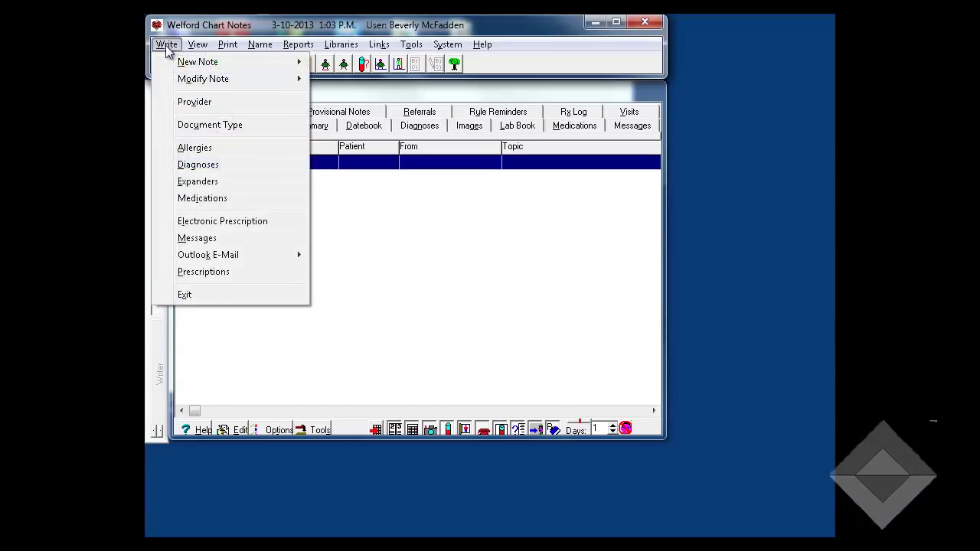
pyautogui.moveTo(184, 63)
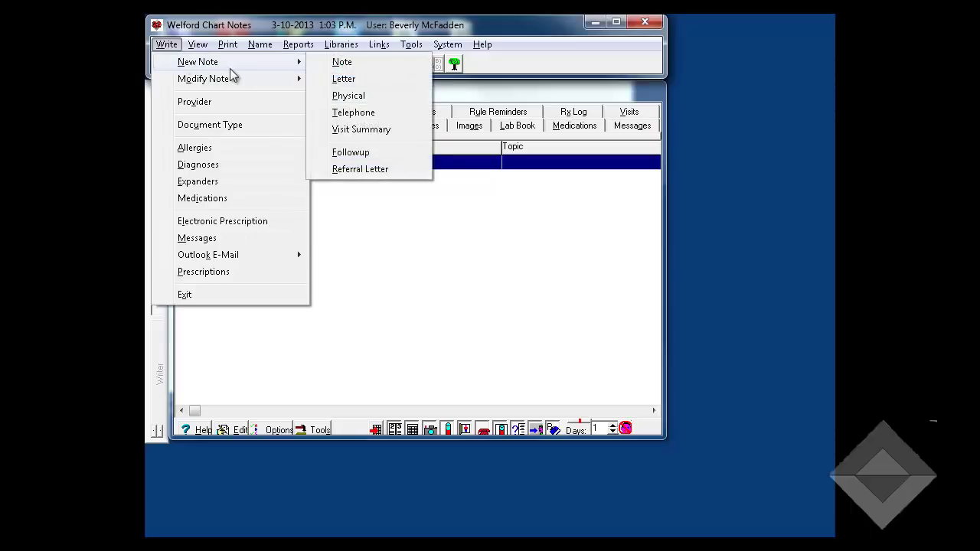
pyautogui.click(339, 63)
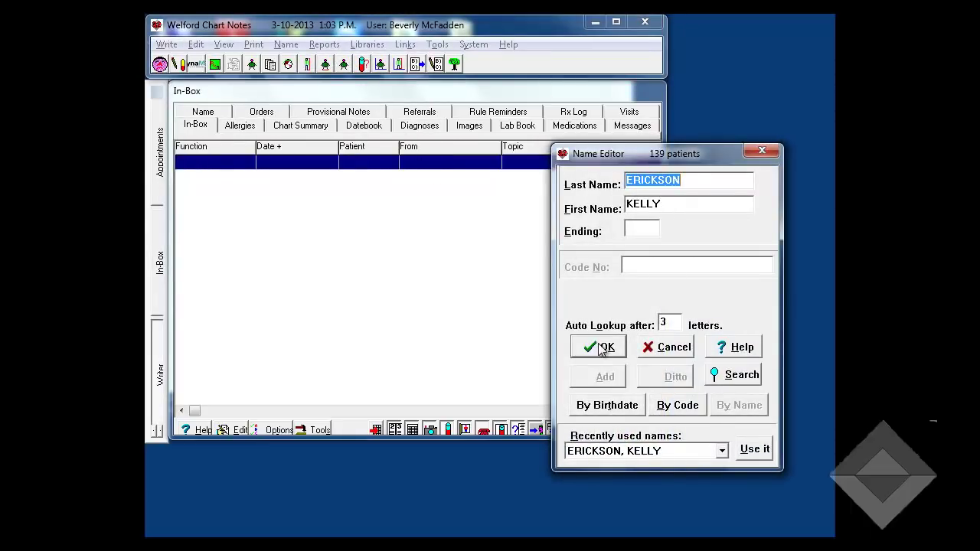
pyautogui.click(601, 348)
pyautogui.click(633, 328)
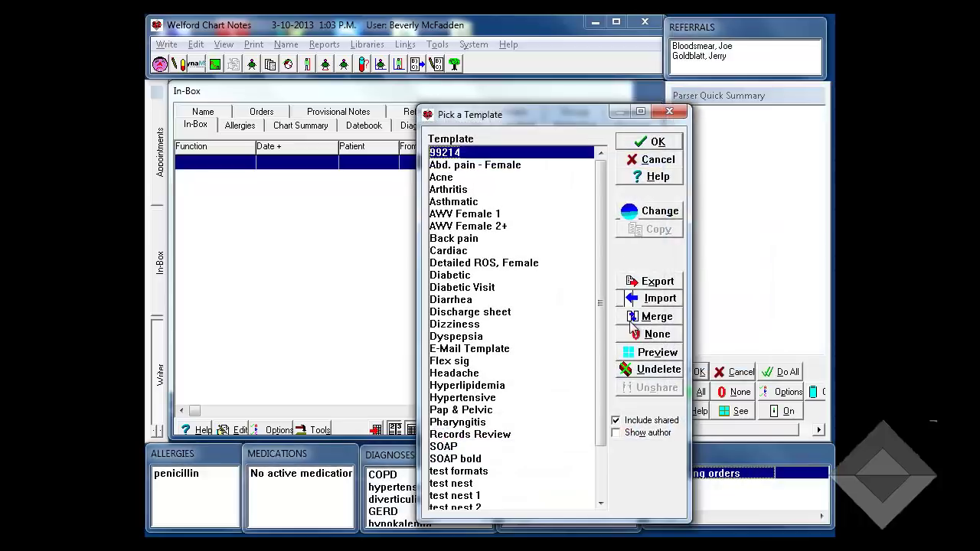
pyautogui.click(456, 256)
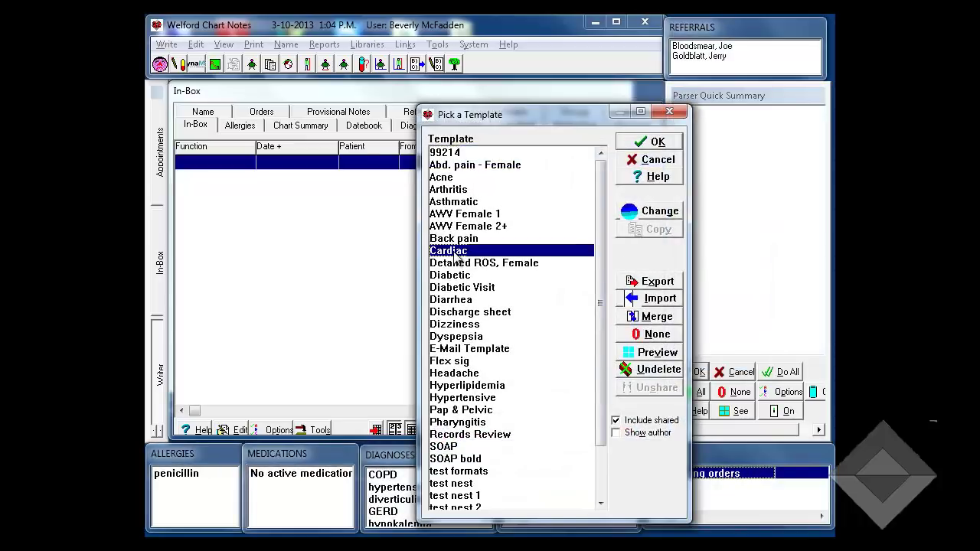
pyautogui.doubleClick(456, 256)
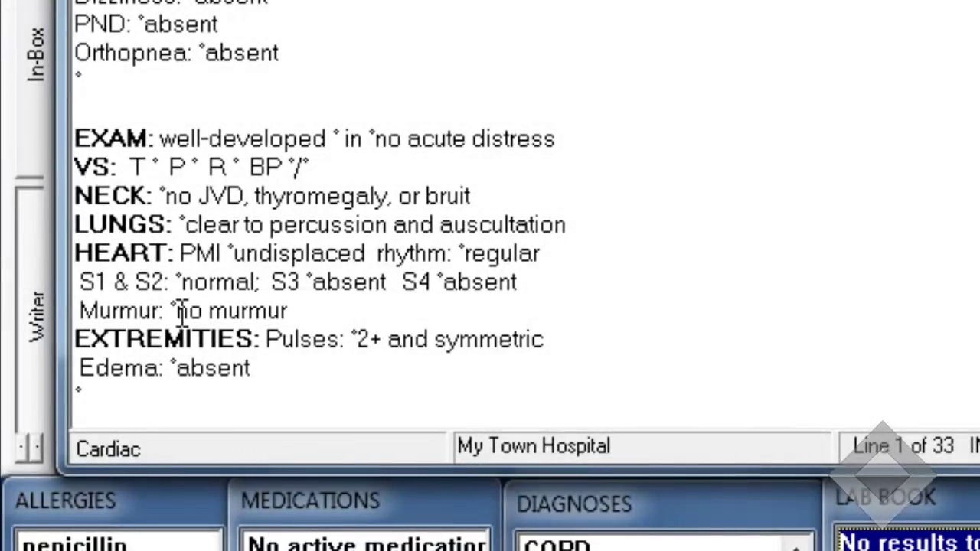
# Step: Replace the note's Murmur finding with the MURMUR wordlist entry "grade ii/vi midsystolic blowing murmur at the base without radiation"
pyautogui.click(181, 311)
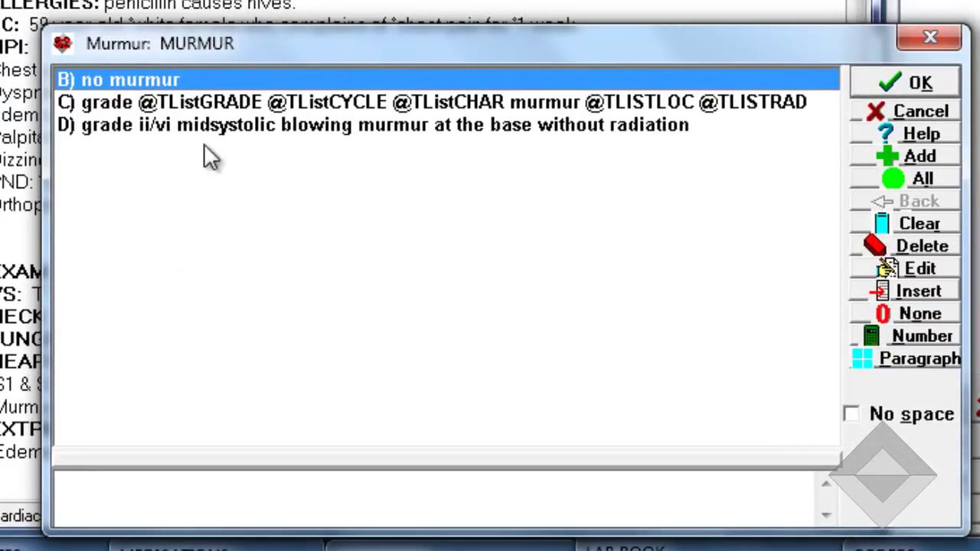
pyautogui.click(421, 125)
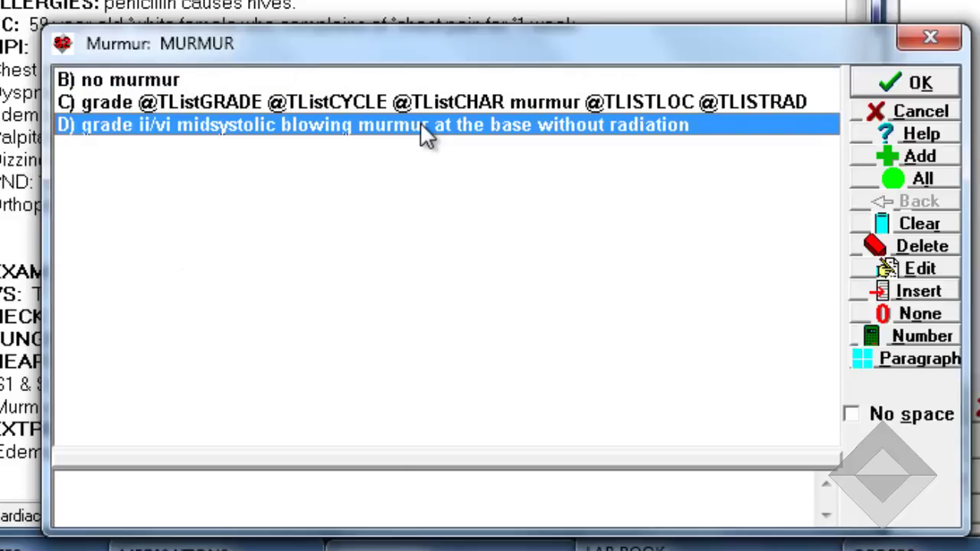
pyautogui.click(420, 125)
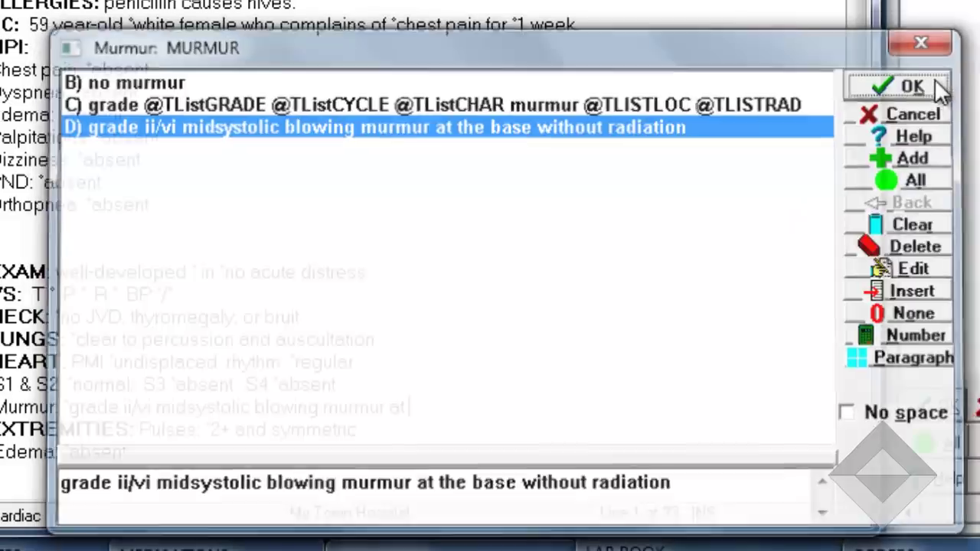
pyautogui.click(937, 79)
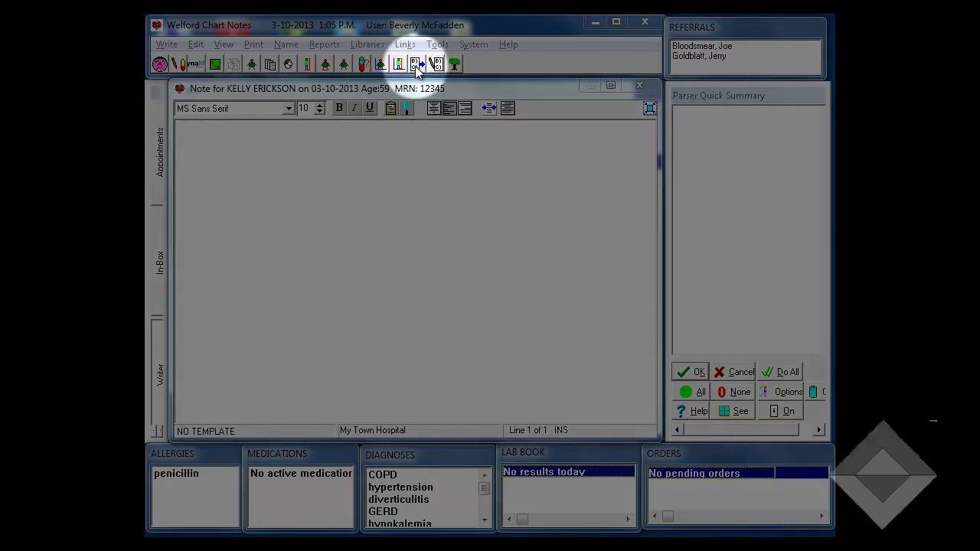
# Step: Insert "no murmur" into the blank note by picking the MURMUR template wordlist
pyautogui.click(415, 65)
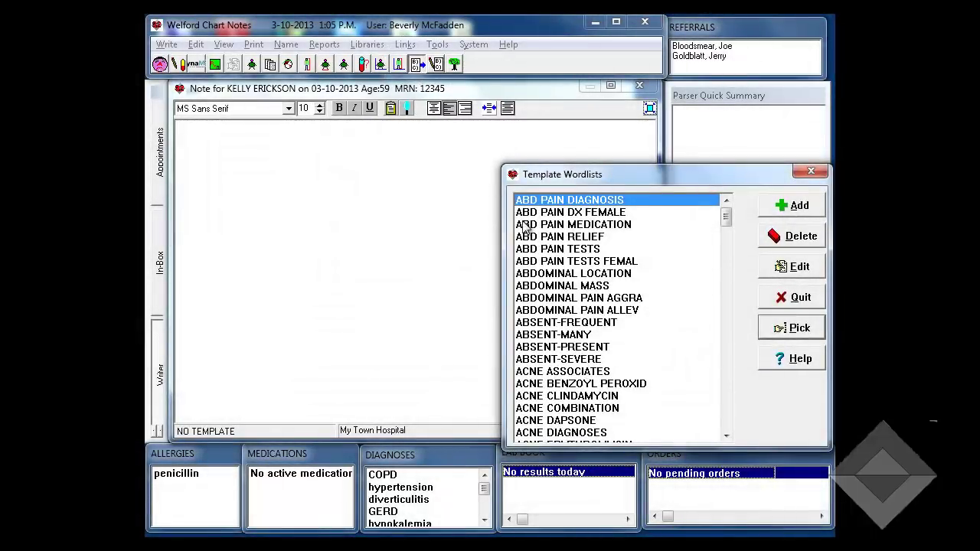
pyautogui.write('mu')
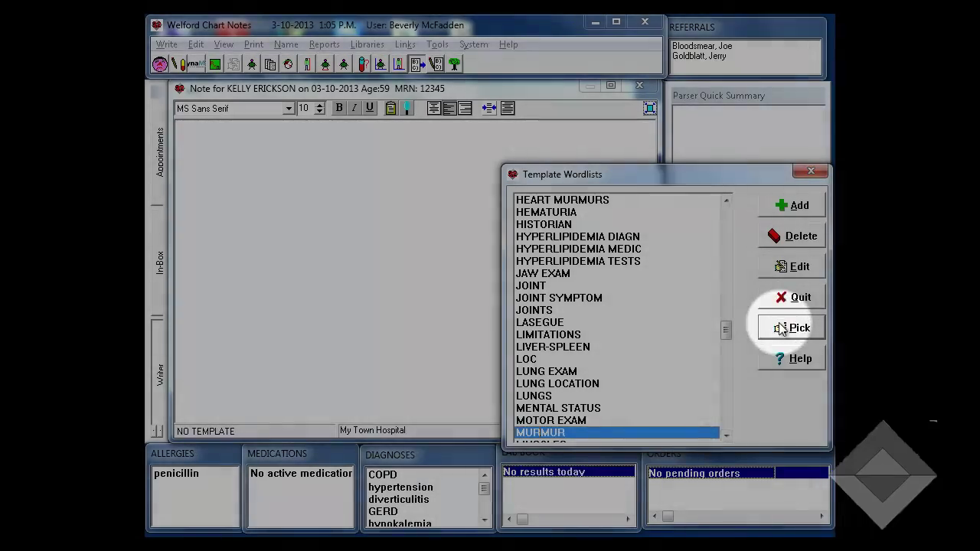
pyautogui.click(790, 328)
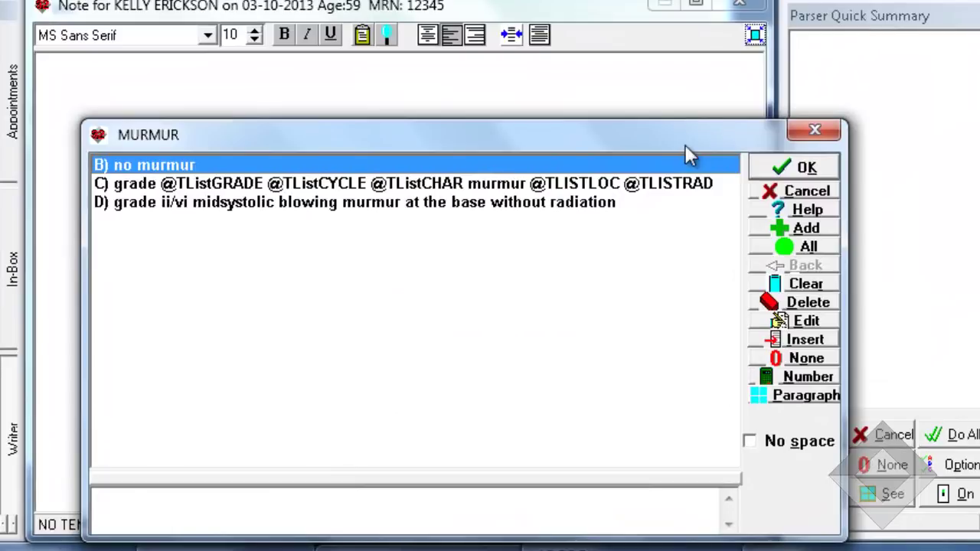
pyautogui.click(788, 170)
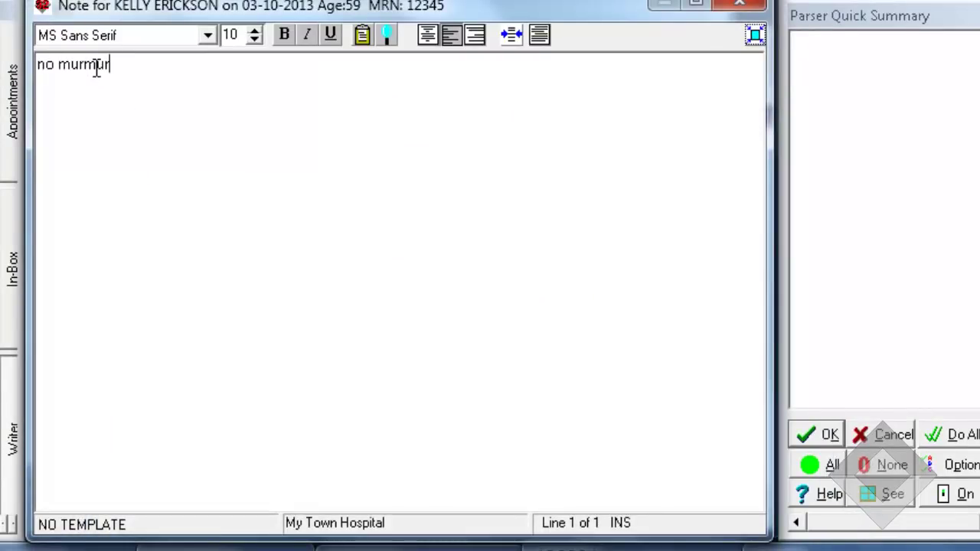
# Step: Delete the "no murmur" text from the note
pyautogui.press('Home')
pyautogui.hotkey('shift', 'End')
pyautogui.press('Delete')
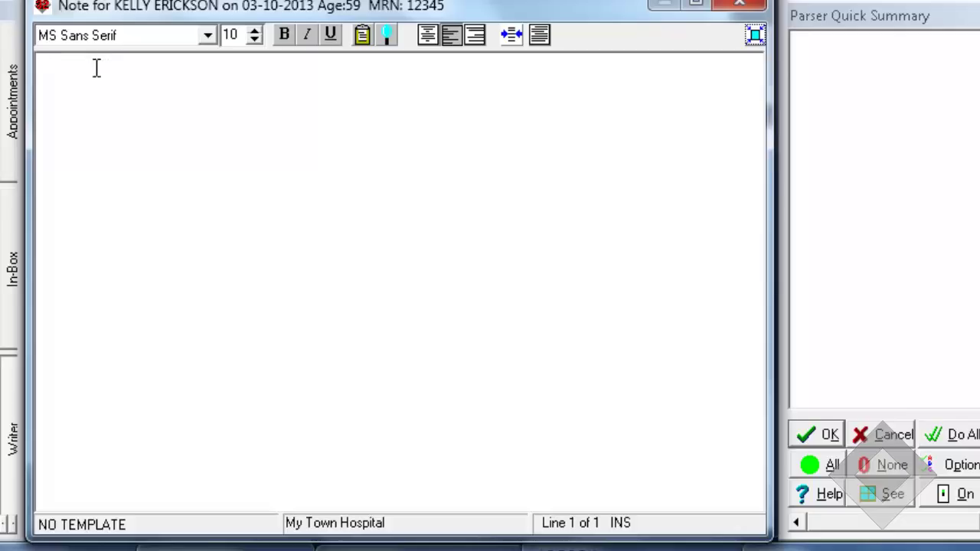
pyautogui.write('@tlistmurmur')
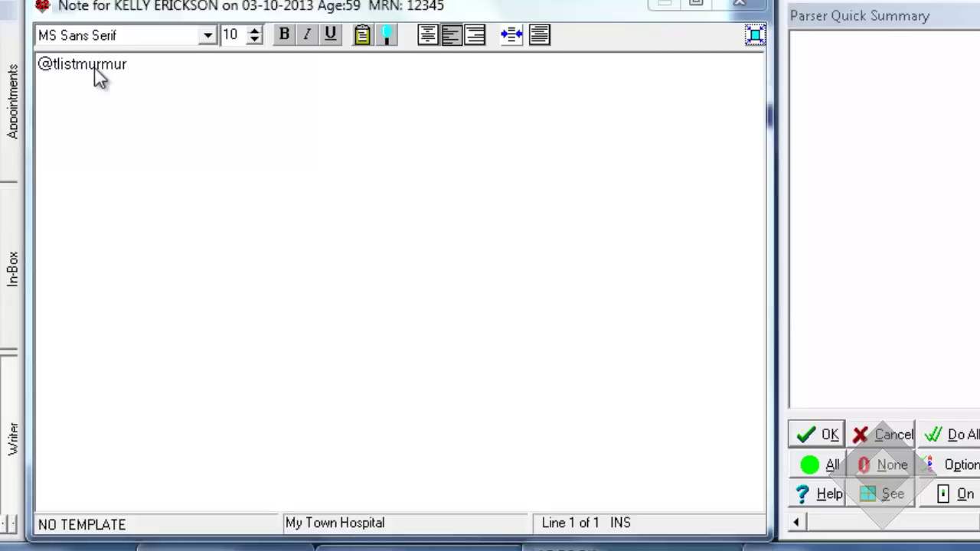
pyautogui.press('space')
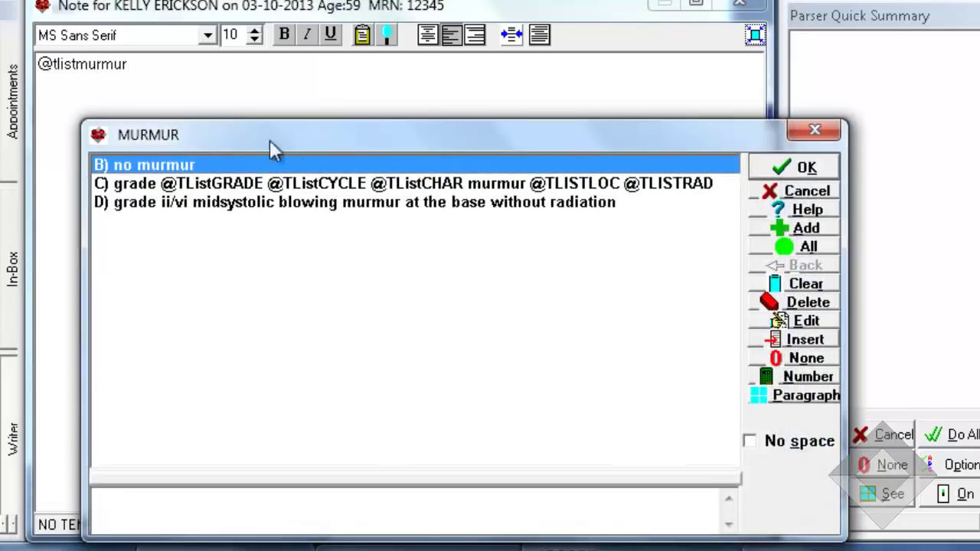
pyautogui.click(462, 187)
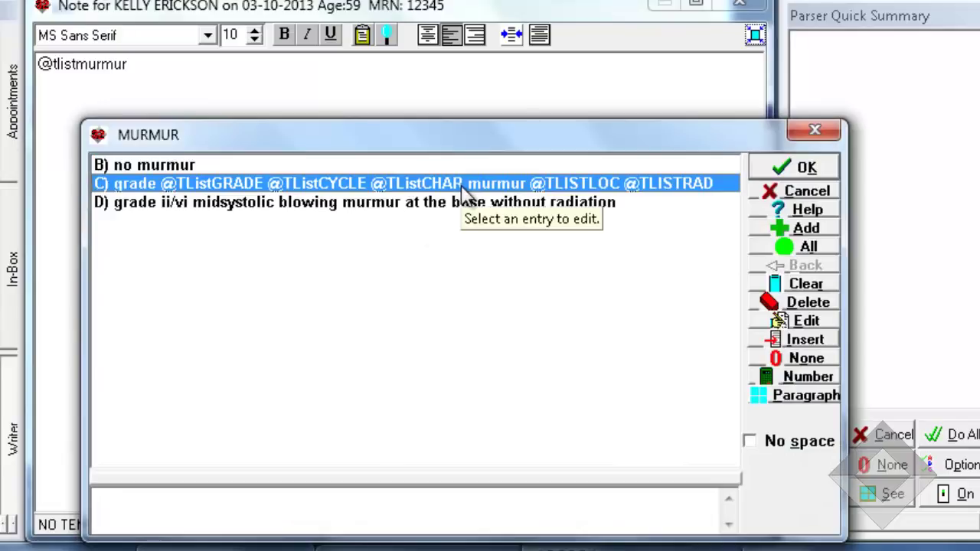
pyautogui.click(461, 187)
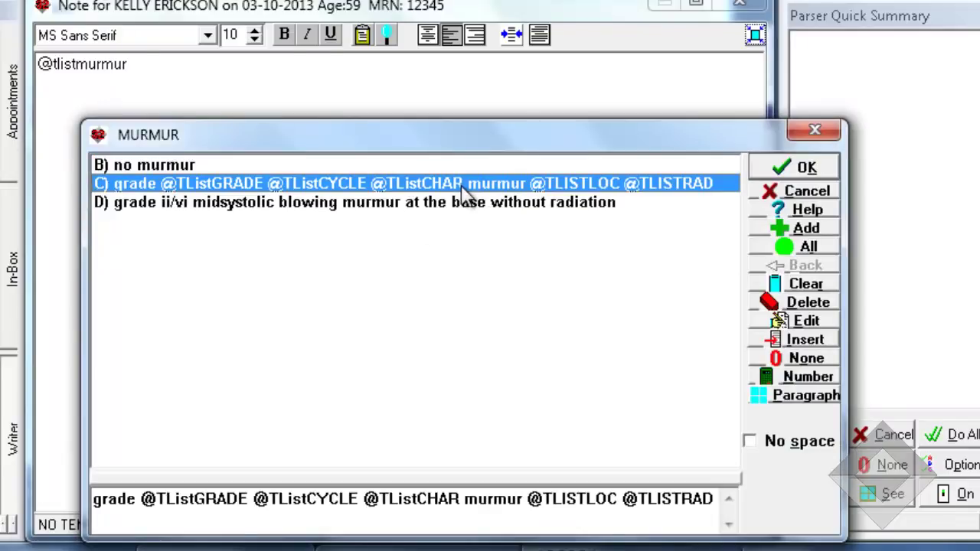
pyautogui.click(810, 167)
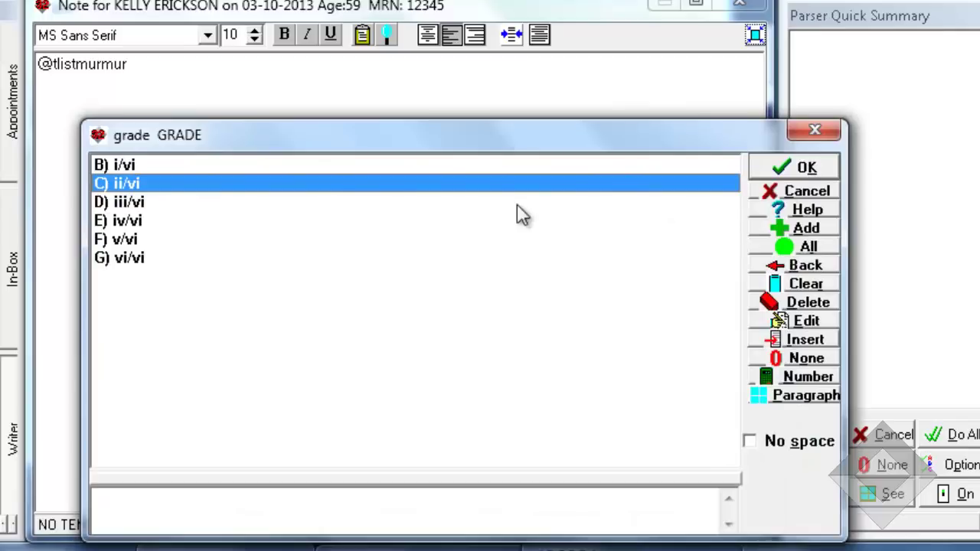
# Step: Answer the nested wordlists with iii/vi, midsystolic, harsh, at the lower left sternal border, and a radiation option
pyautogui.click(135, 202)
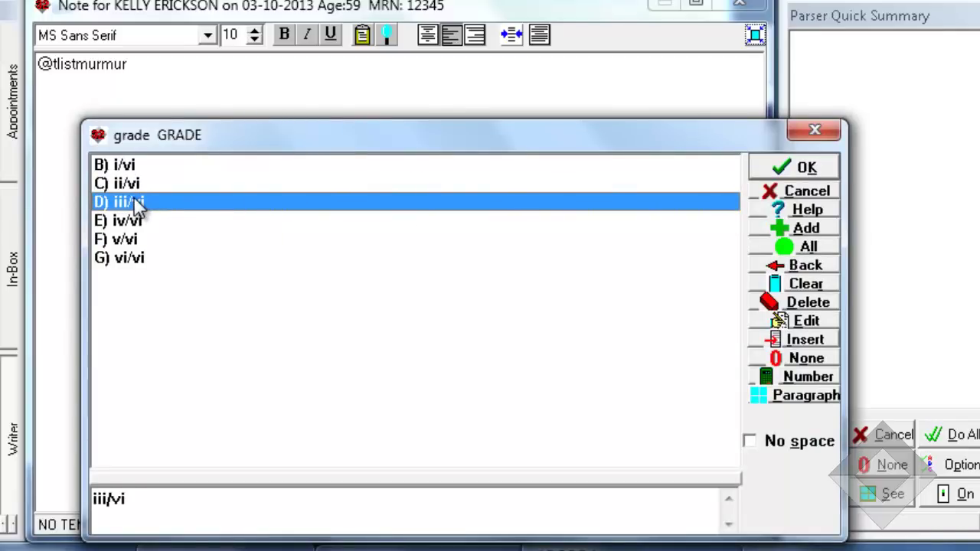
pyautogui.click(808, 169)
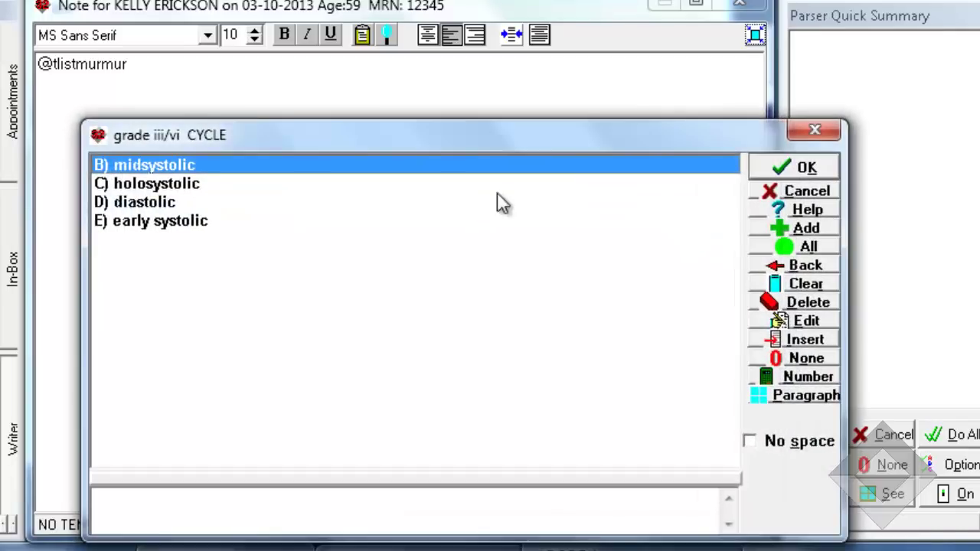
pyautogui.rightClick(248, 164)
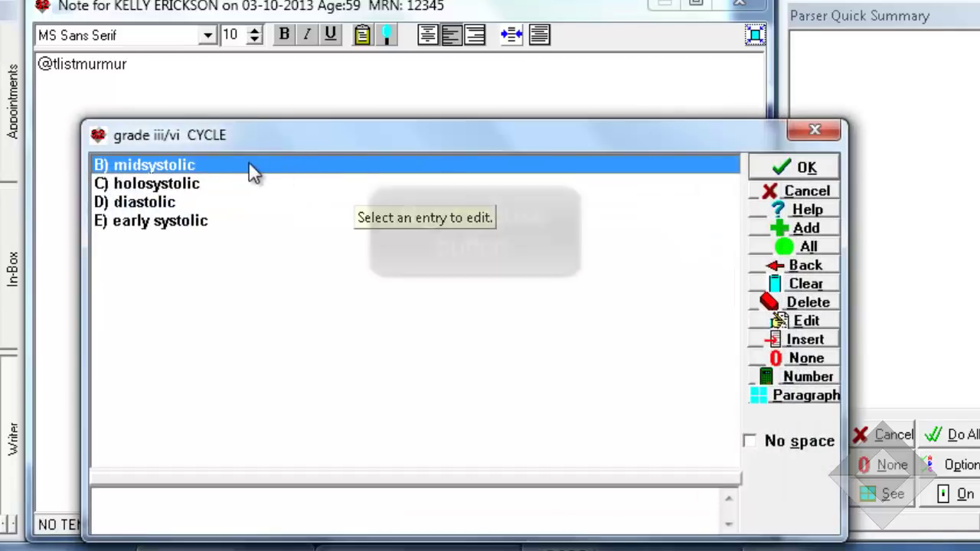
pyautogui.rightClick(194, 165)
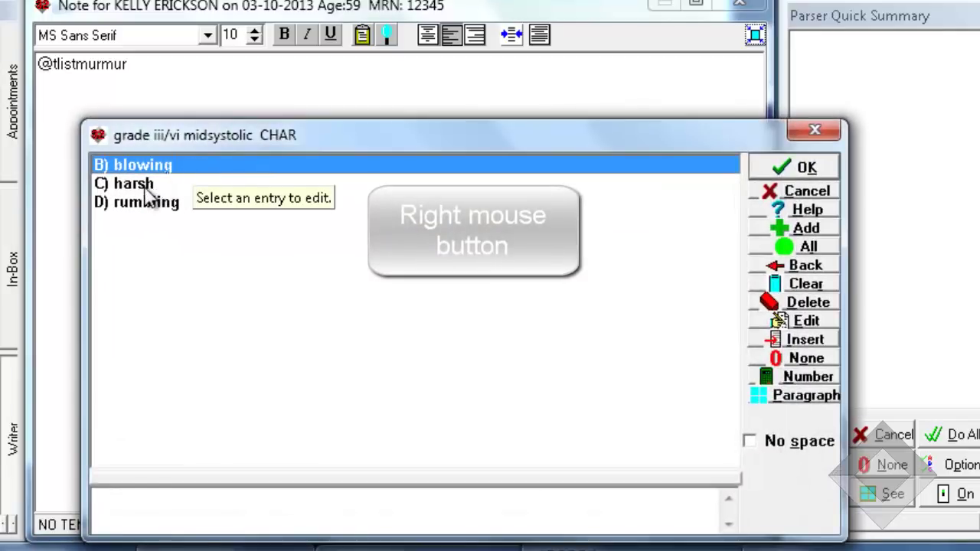
pyautogui.rightClick(145, 189)
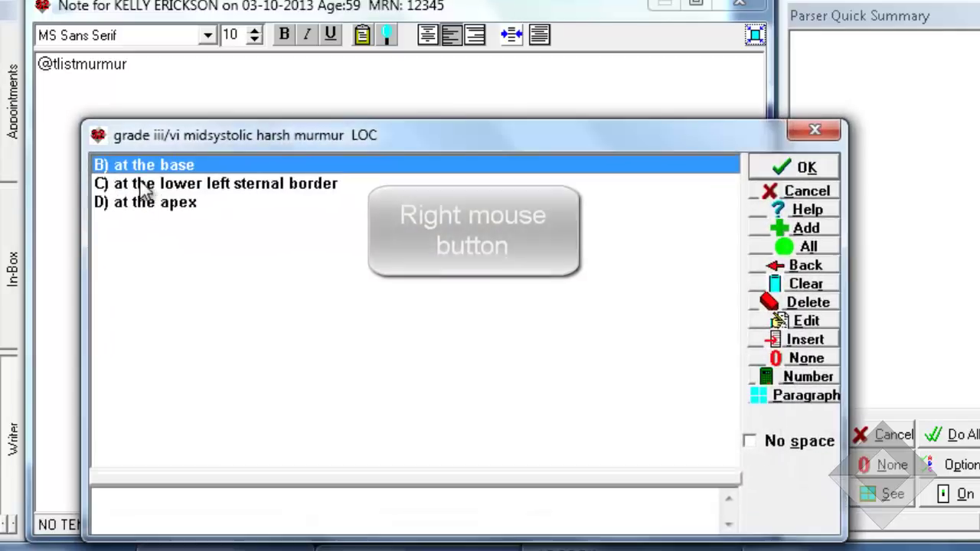
pyautogui.rightClick(274, 185)
pyautogui.rightClick(277, 202)
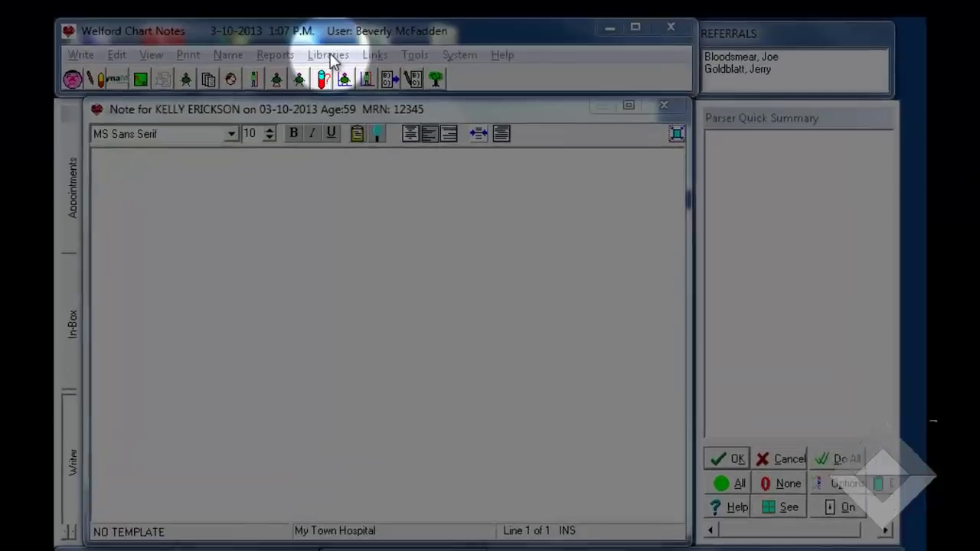
pyautogui.click(328, 53)
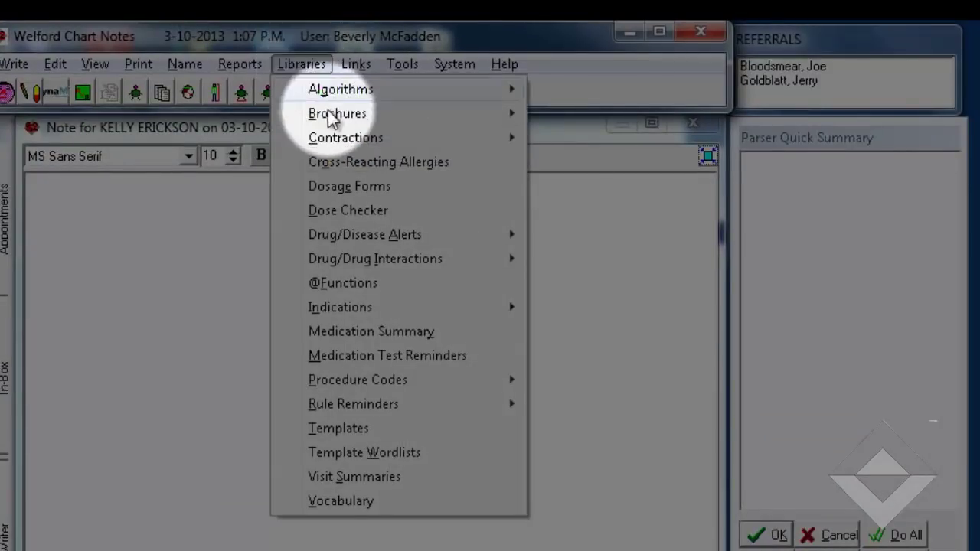
pyautogui.moveTo(339, 137)
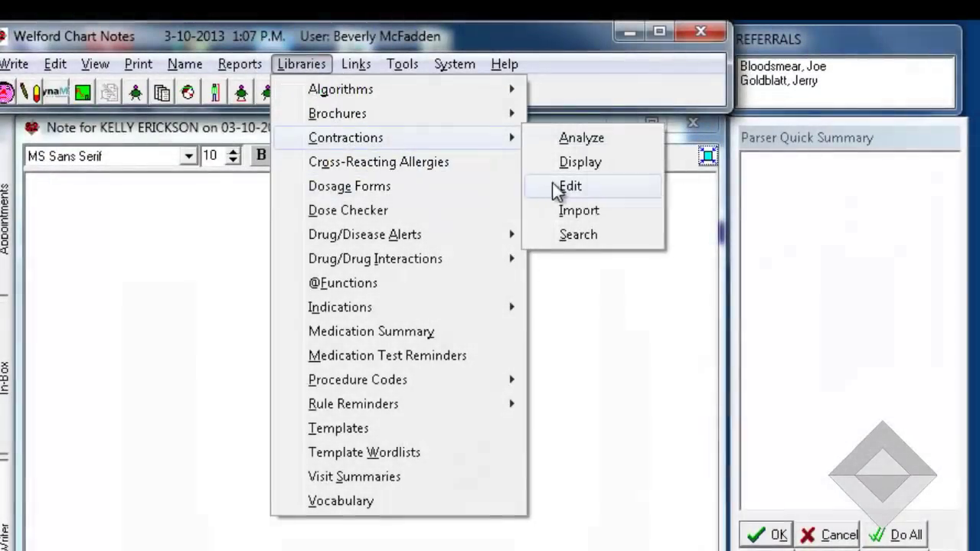
pyautogui.click(554, 188)
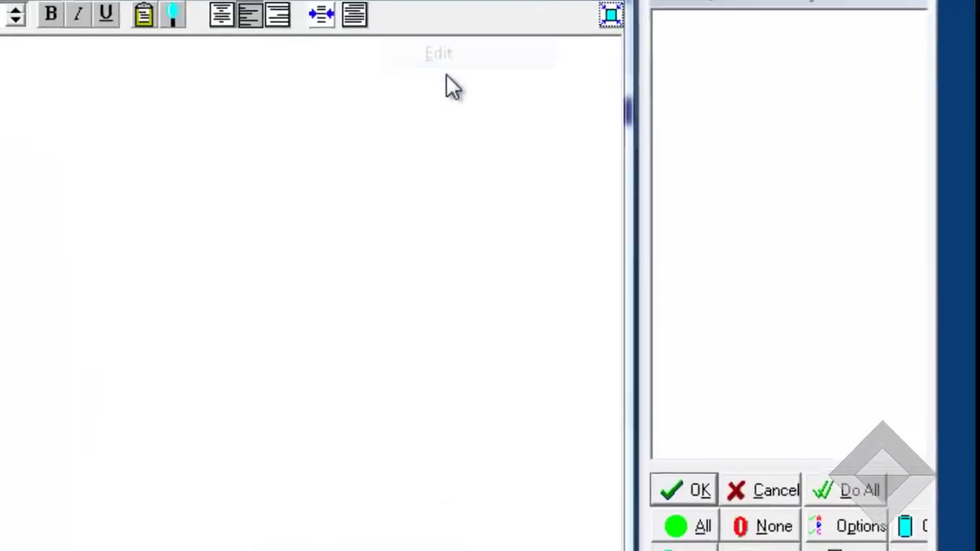
pyautogui.write('mut')
pyautogui.press('Tab')
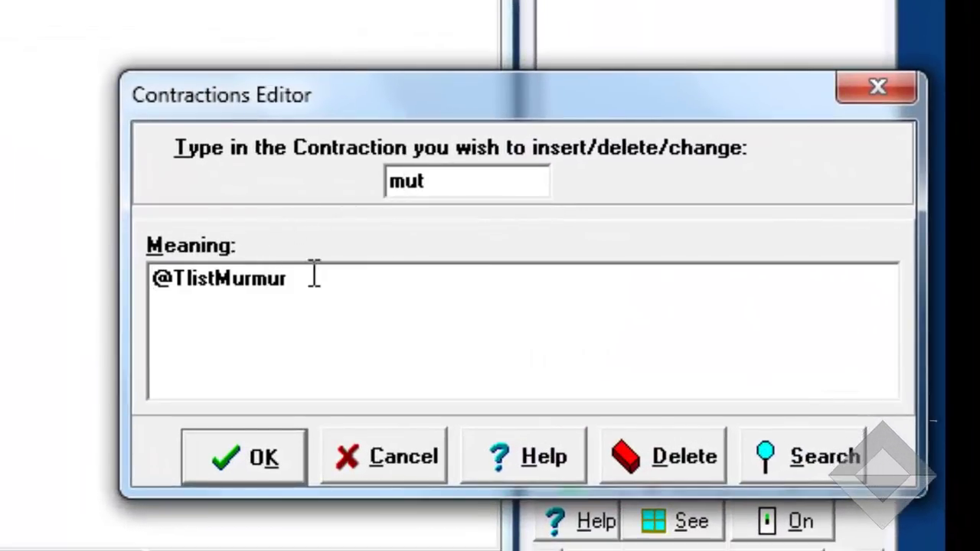
pyautogui.moveTo(296, 277); pyautogui.dragTo(90, 286)
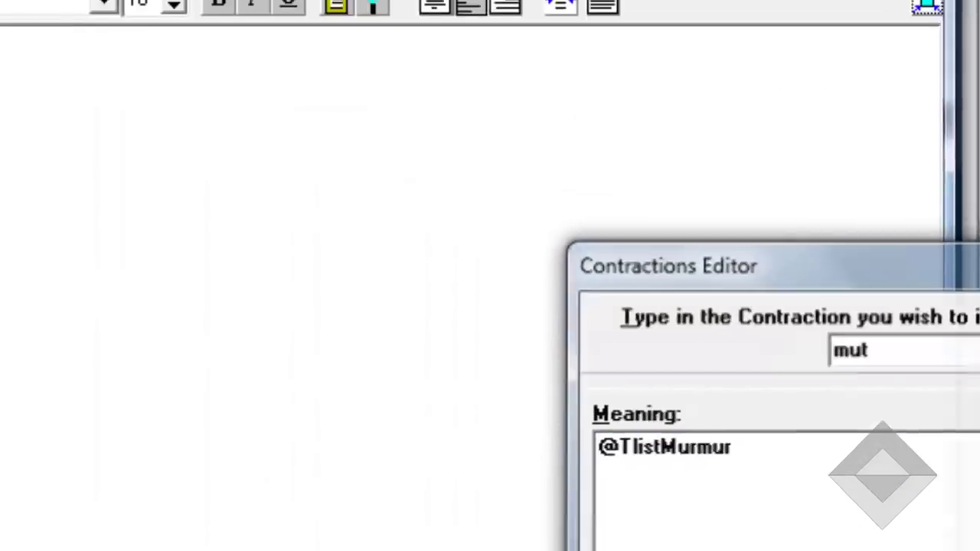
pyautogui.click(252, 457)
# Step: Expand the contraction "mut" in the note and choose wordlist entry D, the grade ii/vi midsystolic blowing murmur at the base without radiation
pyautogui.write('mut')
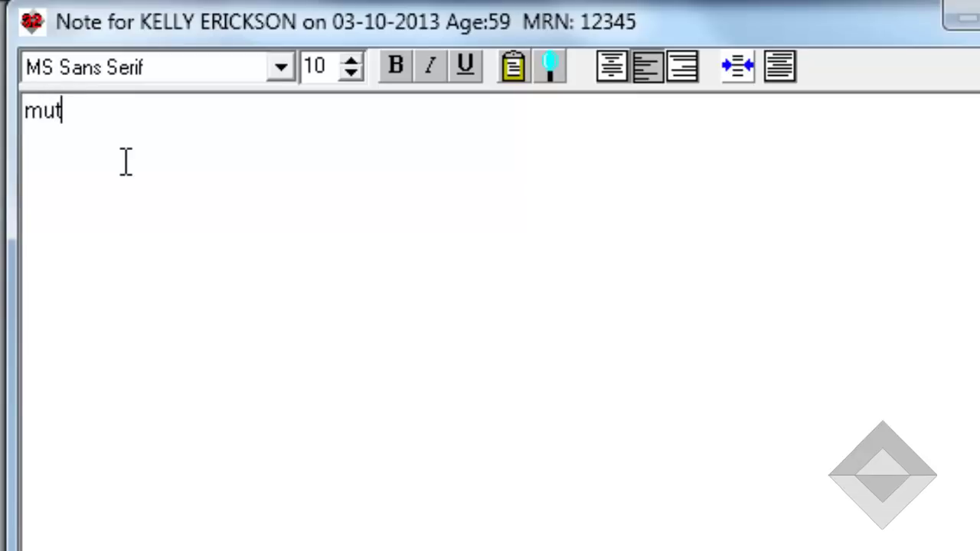
pyautogui.press('space')
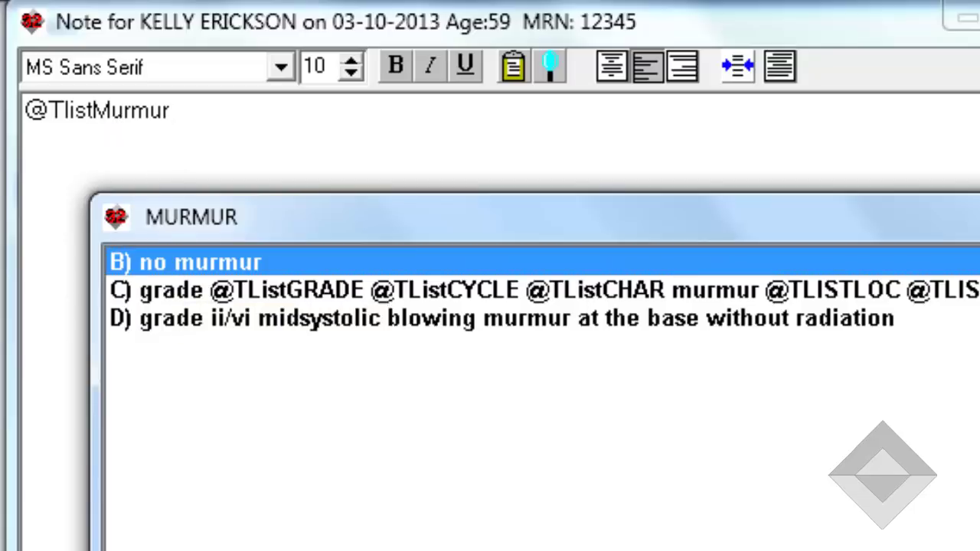
pyautogui.write('d')
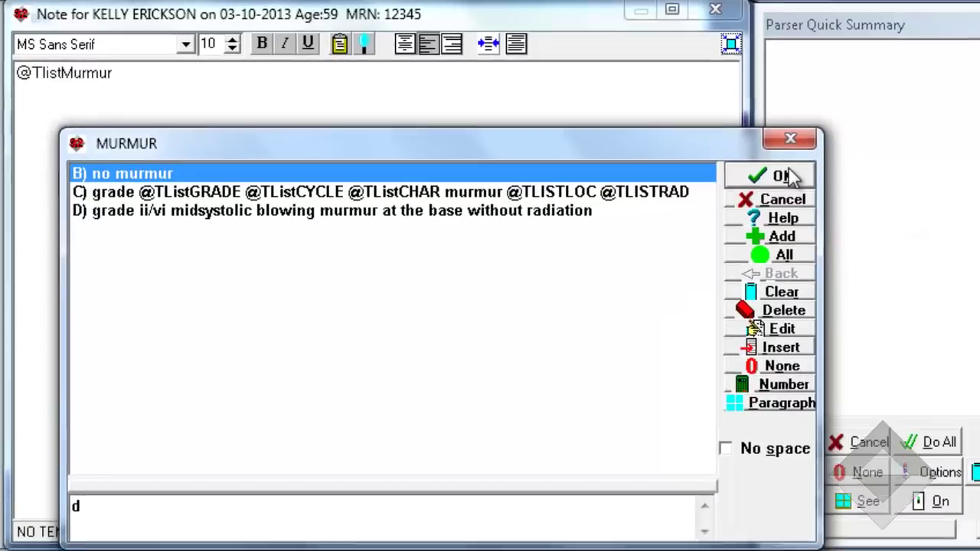
pyautogui.click(979, 272)
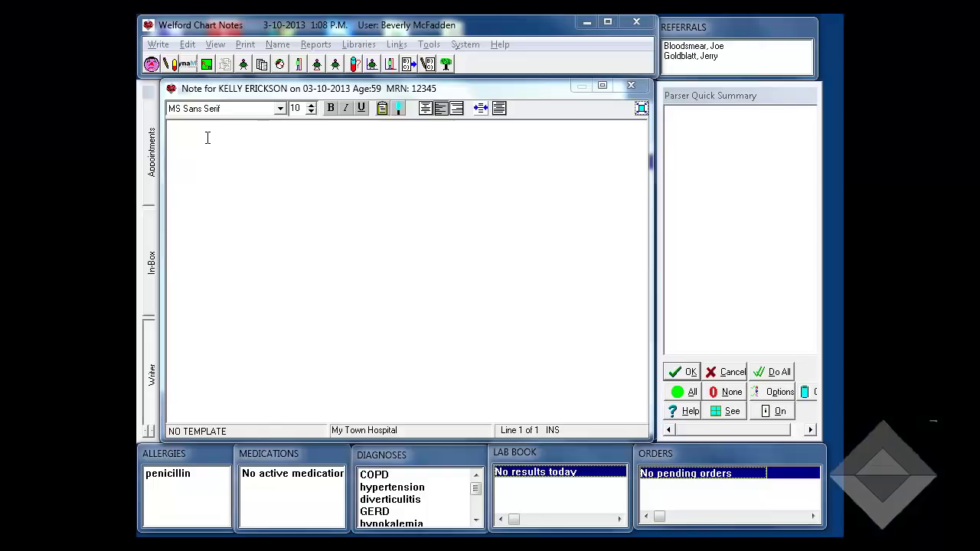
# Step: Call the MURMUR wordlist from the blank note with its contraction and examine the Insert and No space options
pyautogui.write('mu')
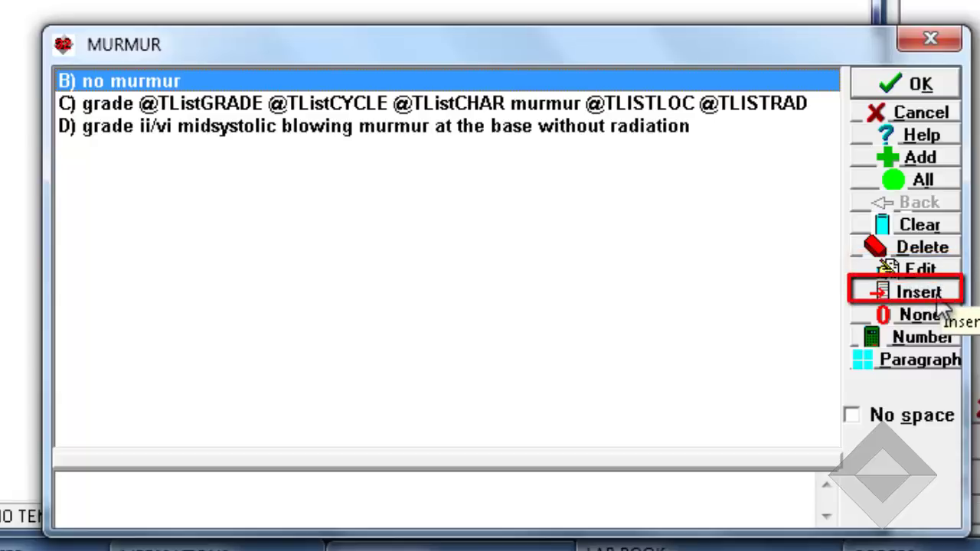
pyautogui.click(943, 304)
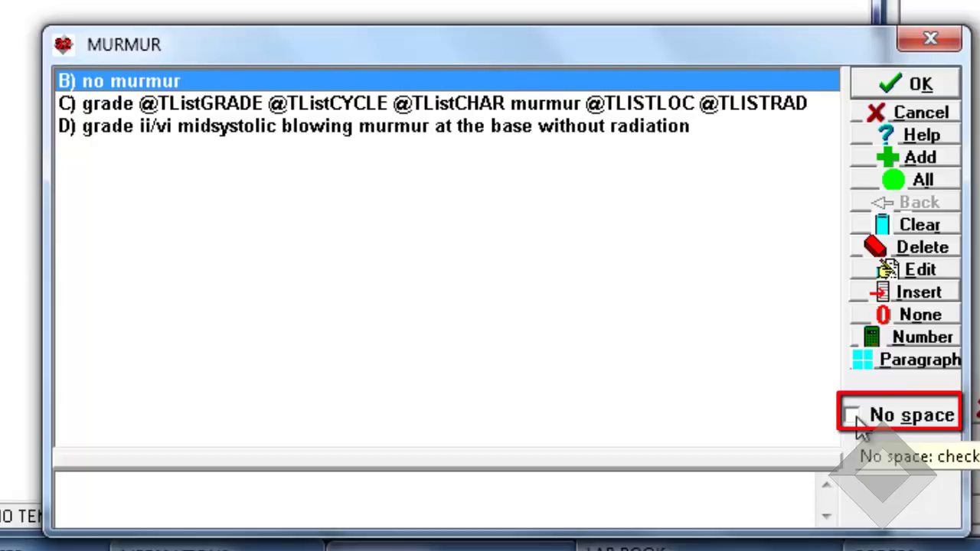
pyautogui.press('ctrl')
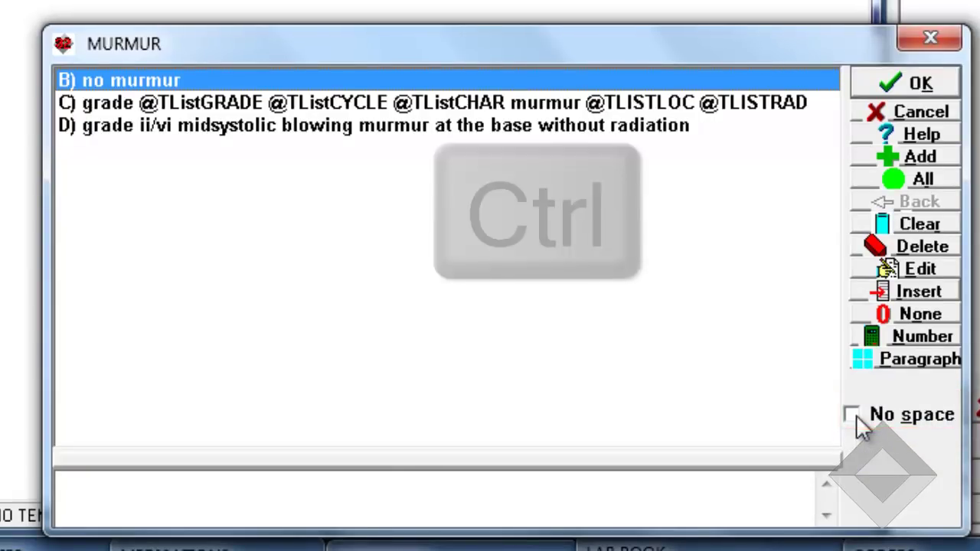